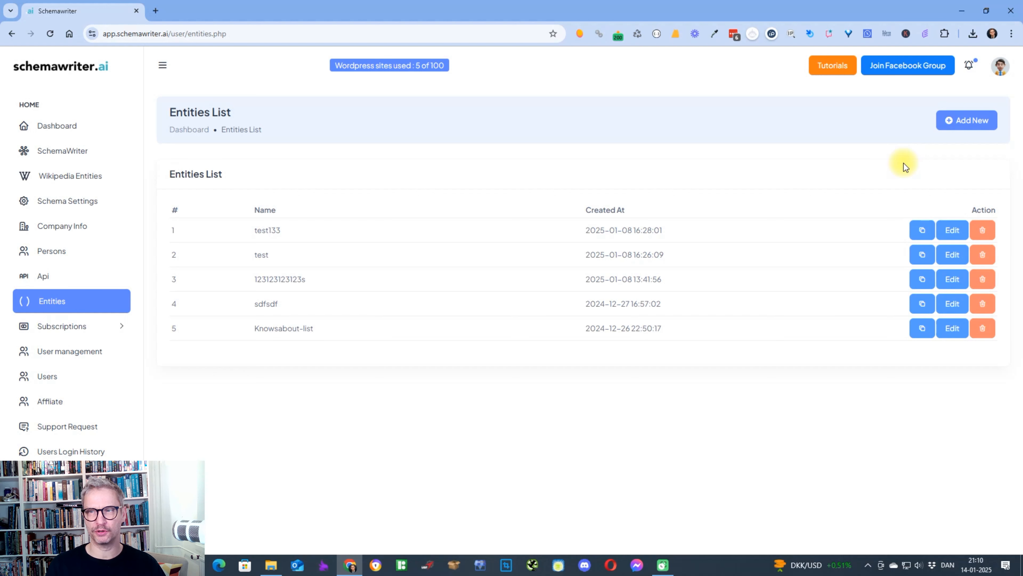
Create a new entities list named "Roofing".
click(967, 123)
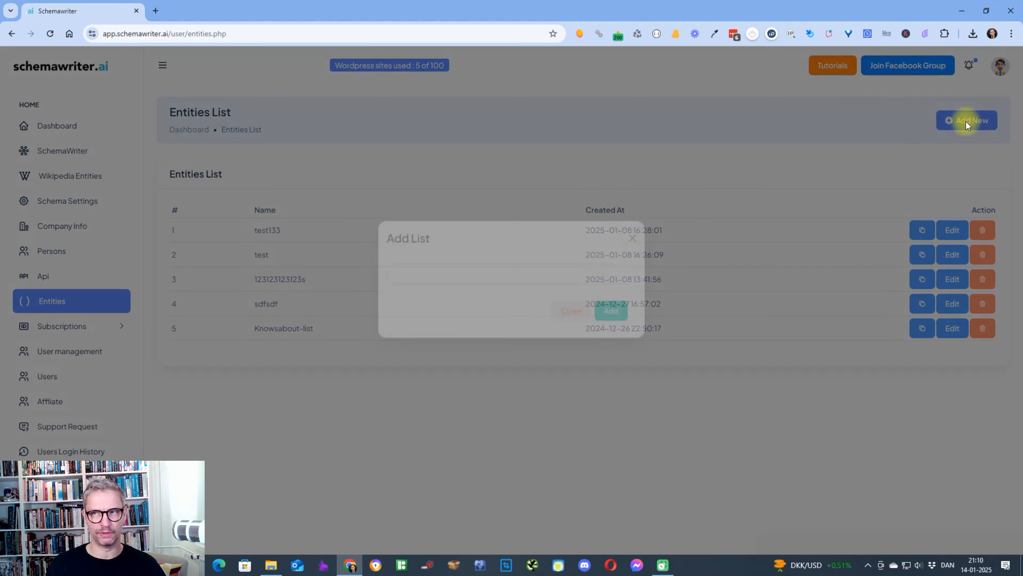
click(445, 302)
text(Roofing)
click(620, 333)
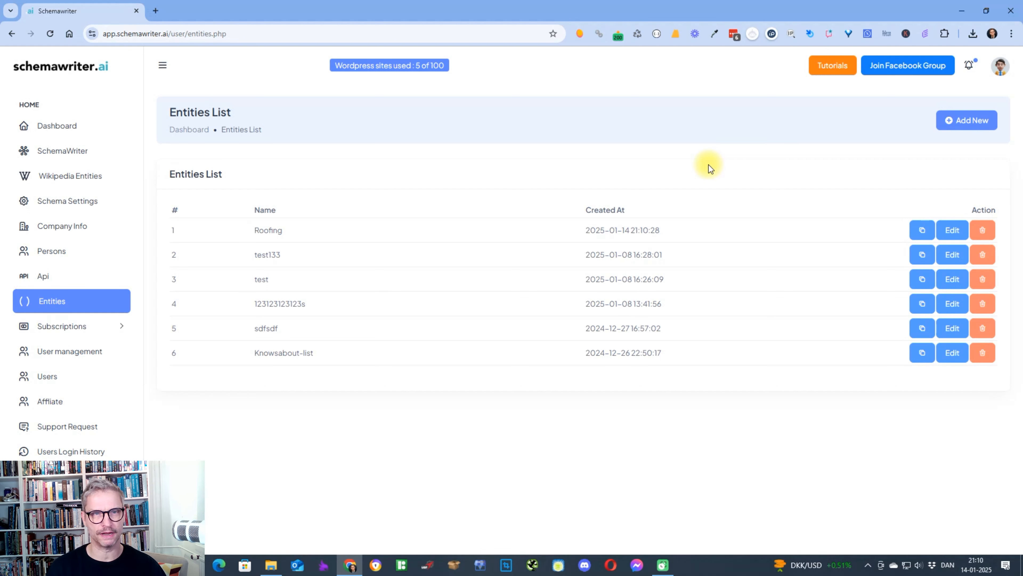
Open Wikipedia in a new browser tab, search for "roof" and open the Roofer article.
click(156, 11)
text(wiki)
key(BackSpace)
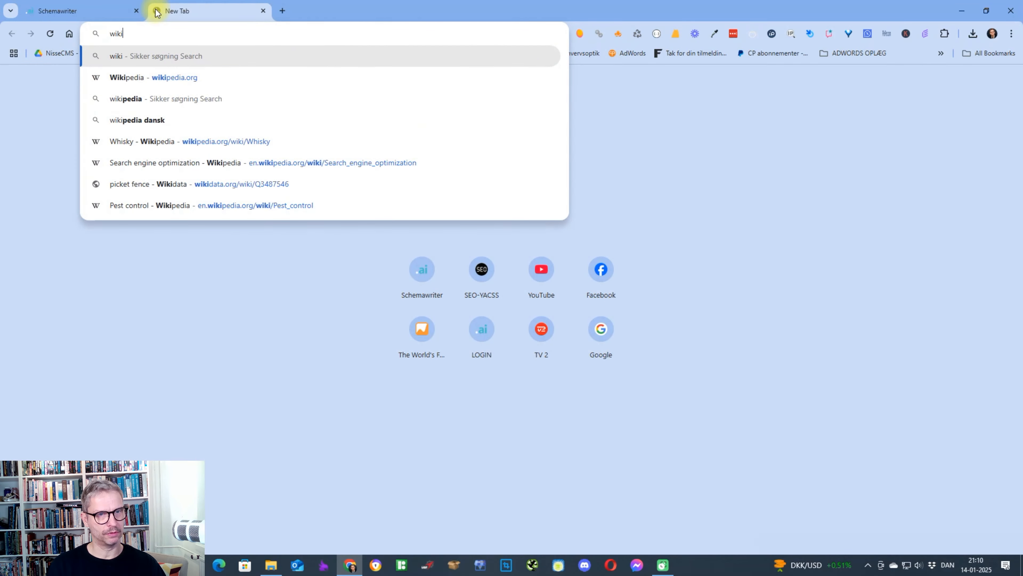
text(p)
key(Return)
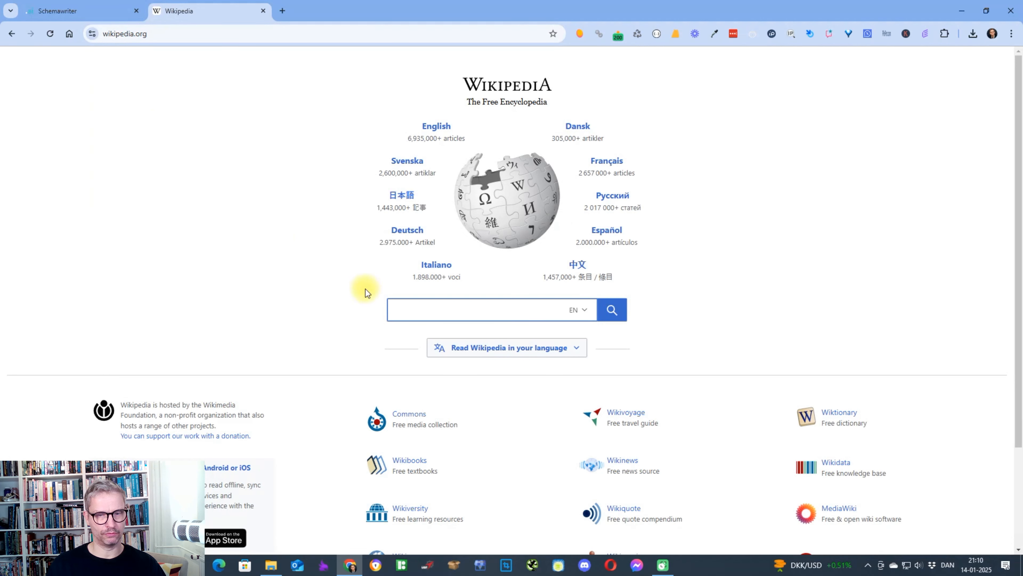
text(r)
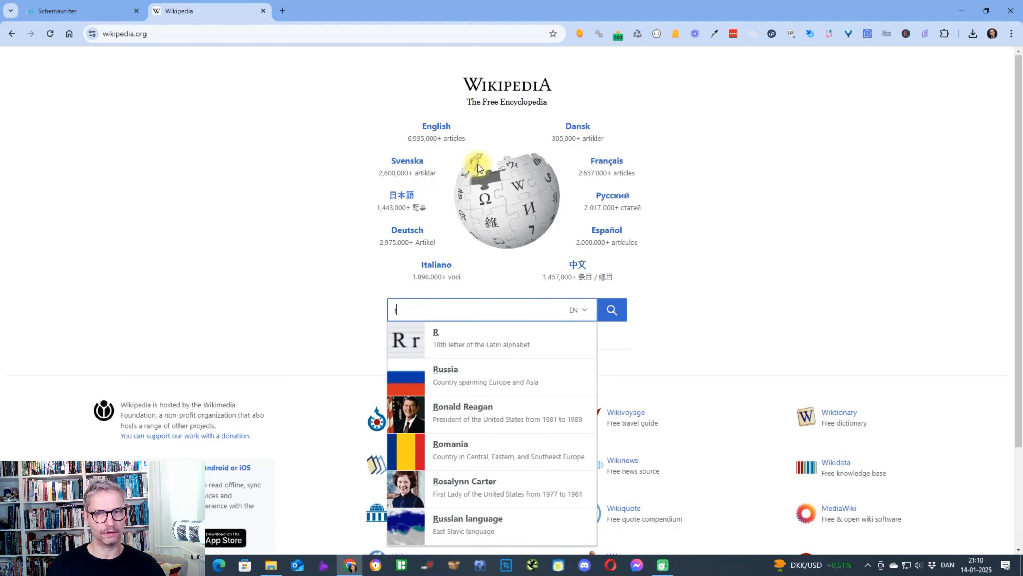
text(oof)
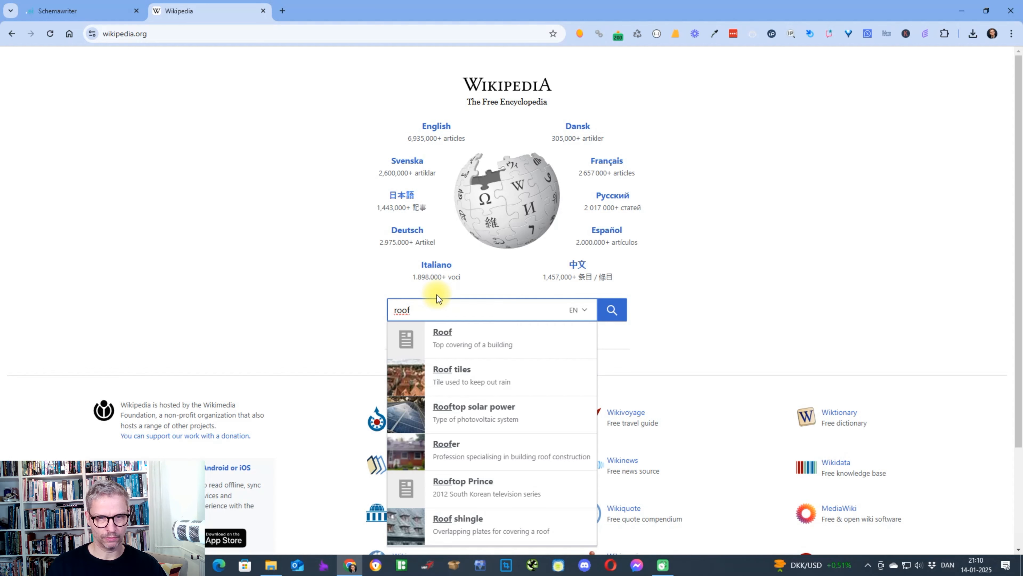
click(451, 445)
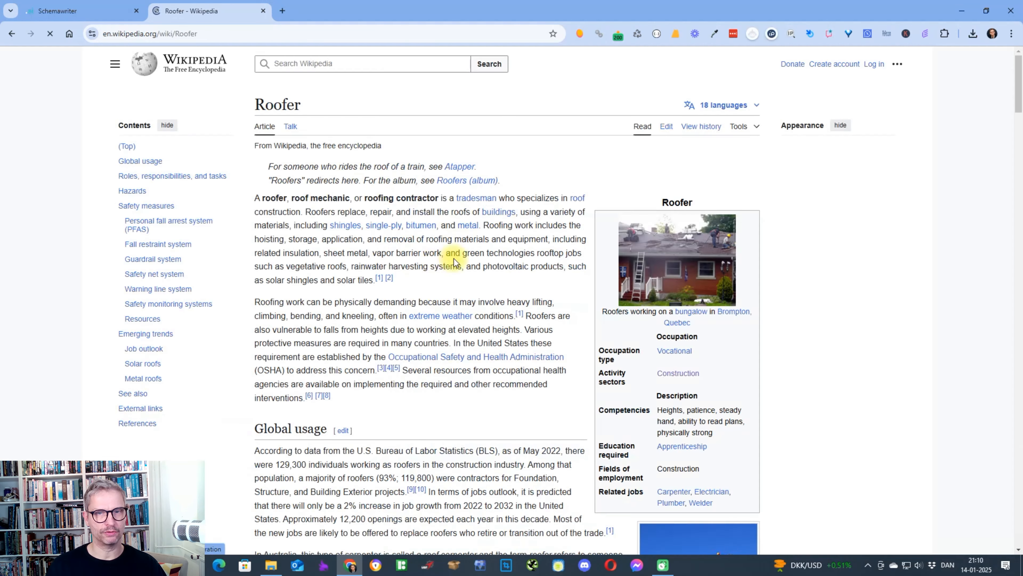
Return to Schemawriter, open the Roofing list for editing and start a new entity named "Roofer".
click(53, 11)
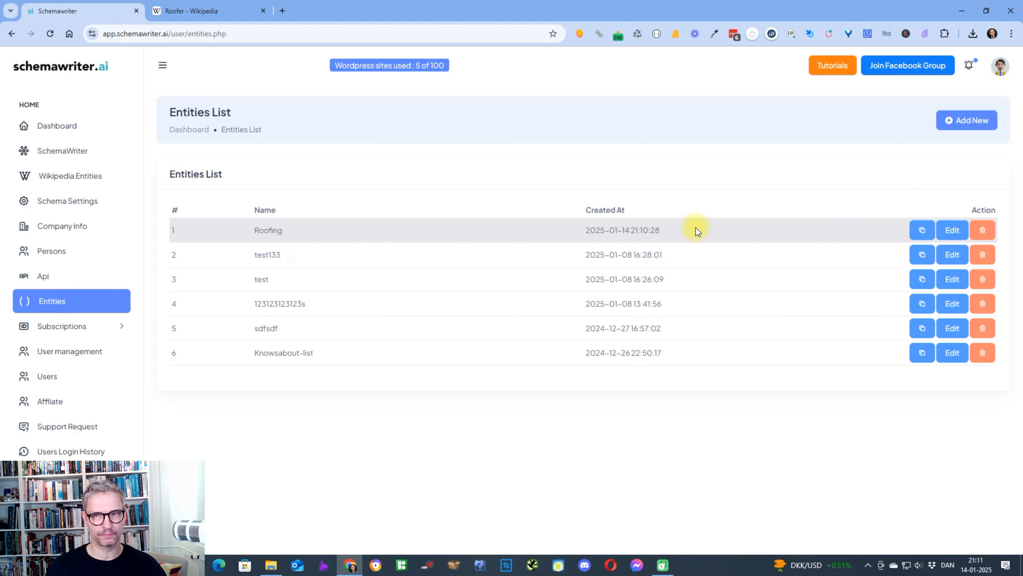
click(955, 234)
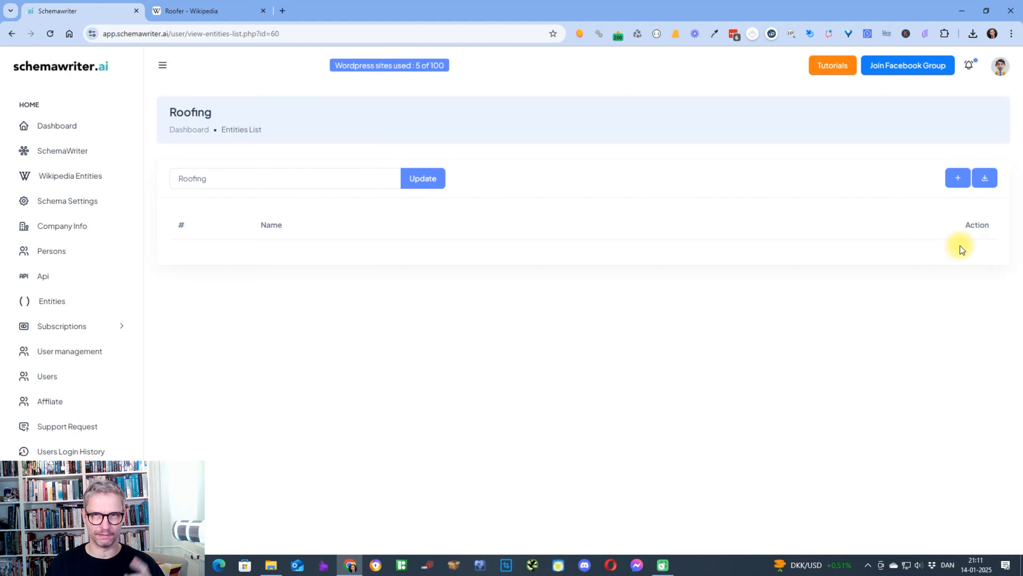
click(956, 177)
click(495, 231)
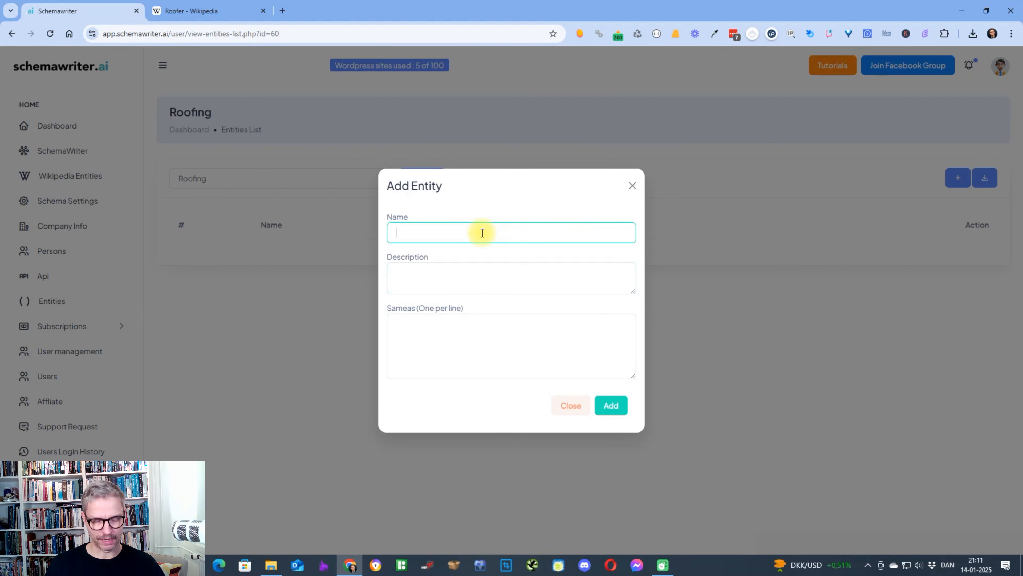
text(Roofer)
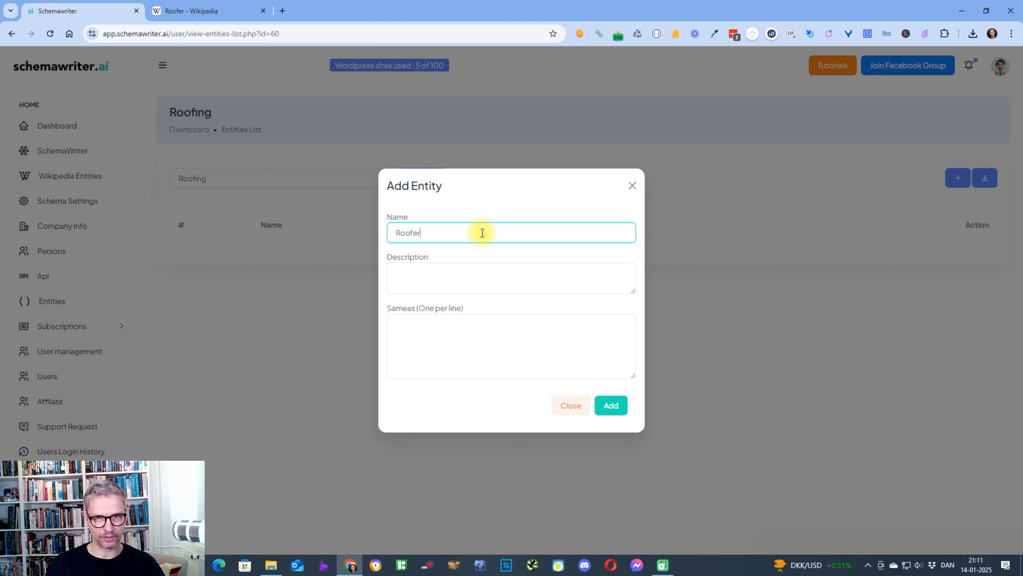
Enter "This is a guy that does roofing" as the description of the Roofer entity.
click(497, 269)
text(This is a guy that doies)
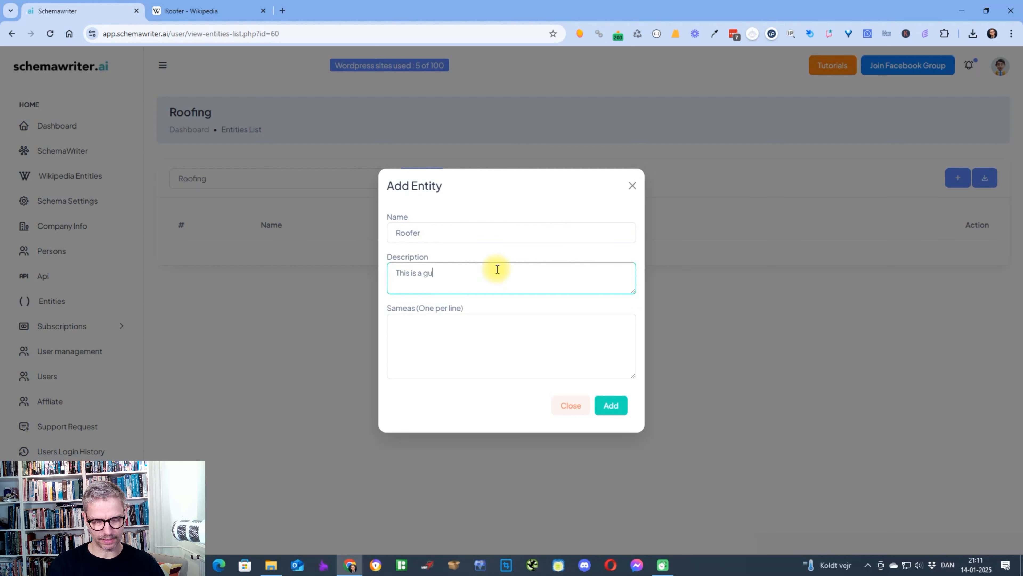
key(BackSpace)
key(BackSpace)
key(BackSpace)
text(es roofing)
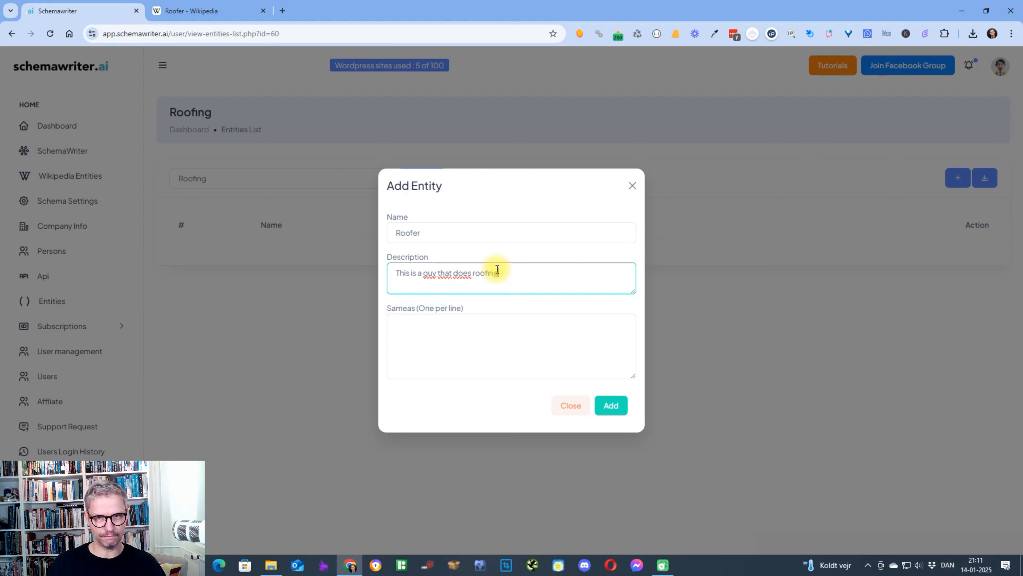
click(485, 336)
key(ctrl+v)
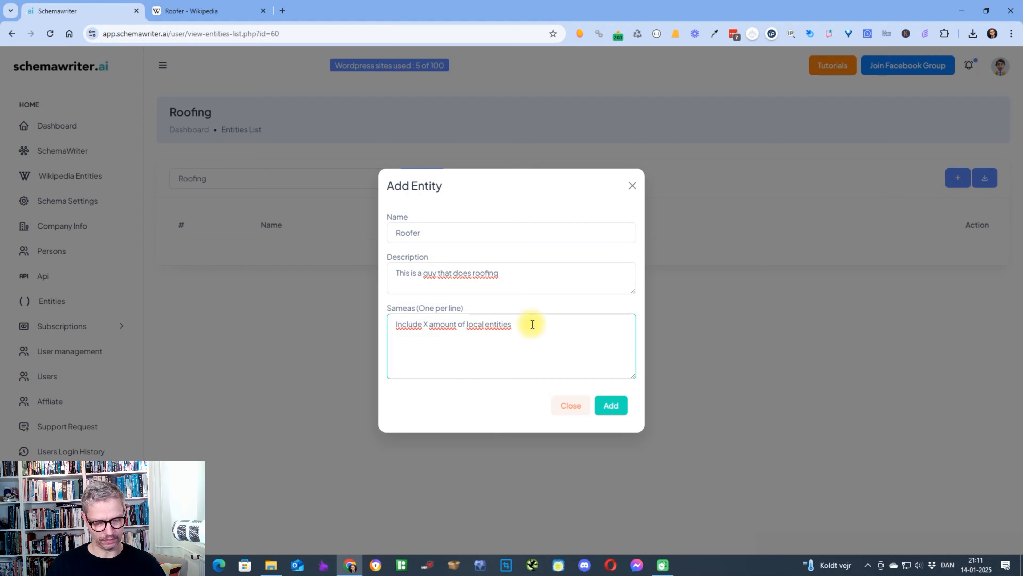
key(ctrl+z)
Copy the URL of the Wikipedia Roofer article and paste it as the new entity's Sameas link.
click(228, 4)
click(201, 32)
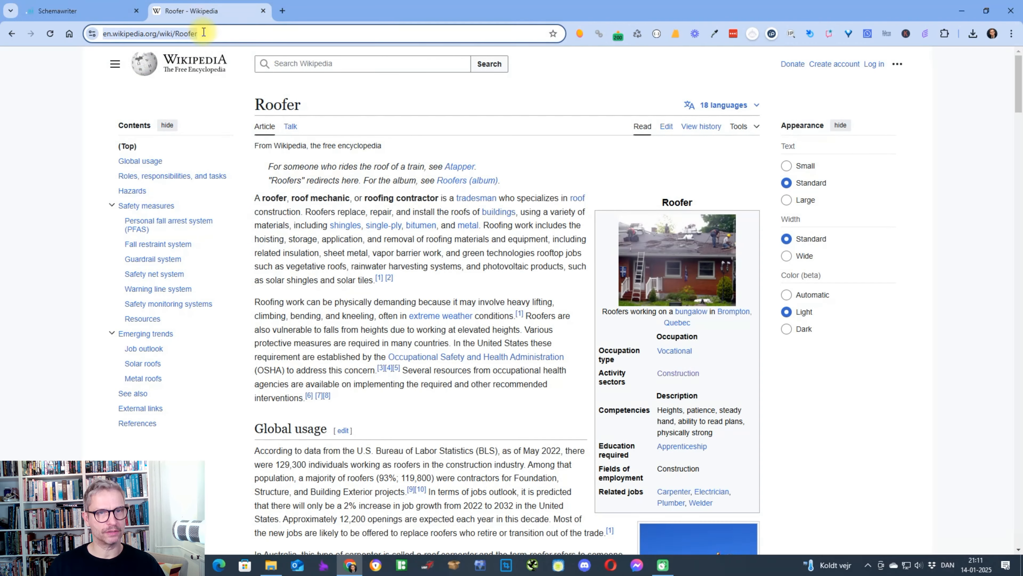
key(BackSpace)
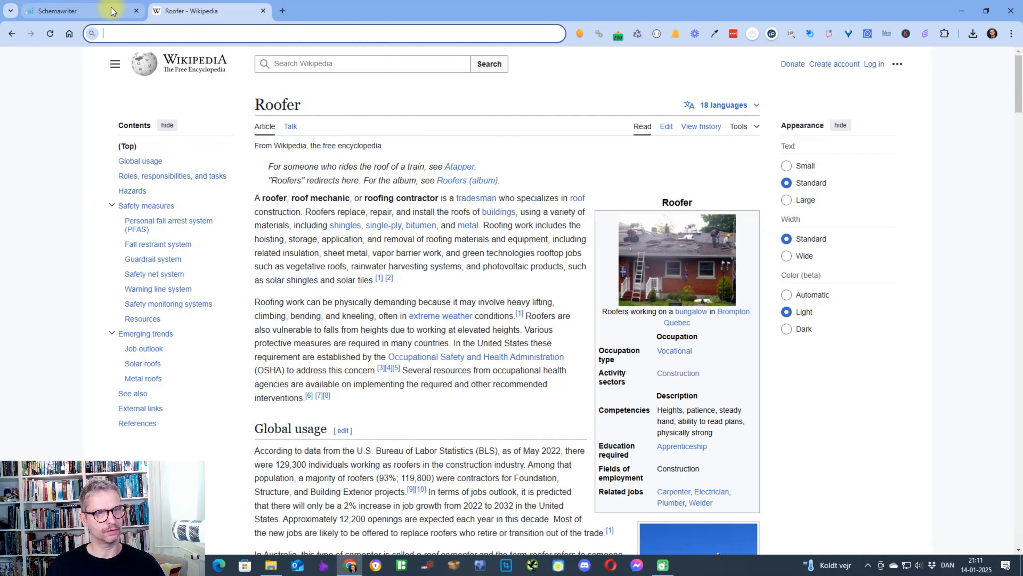
key(ctrl+z)
key(ctrl+c)
click(60, 11)
click(457, 334)
key(ctrl+v)
Review the name, description and Sameas link of the Roofer entity, then add it to the Roofing list.
click(464, 229)
drag(471, 240, 365, 245)
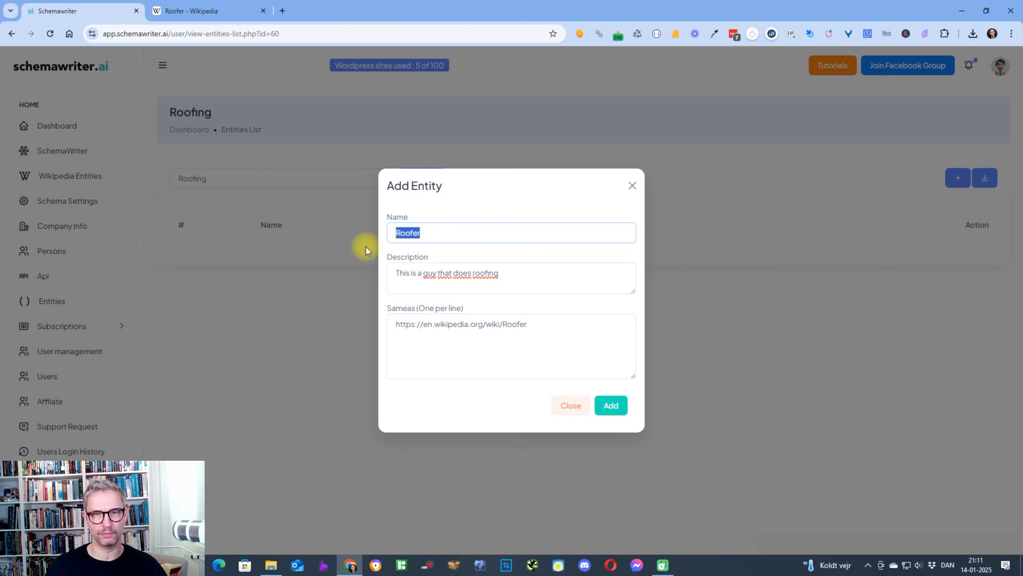
click(513, 278)
key(ctrl+a)
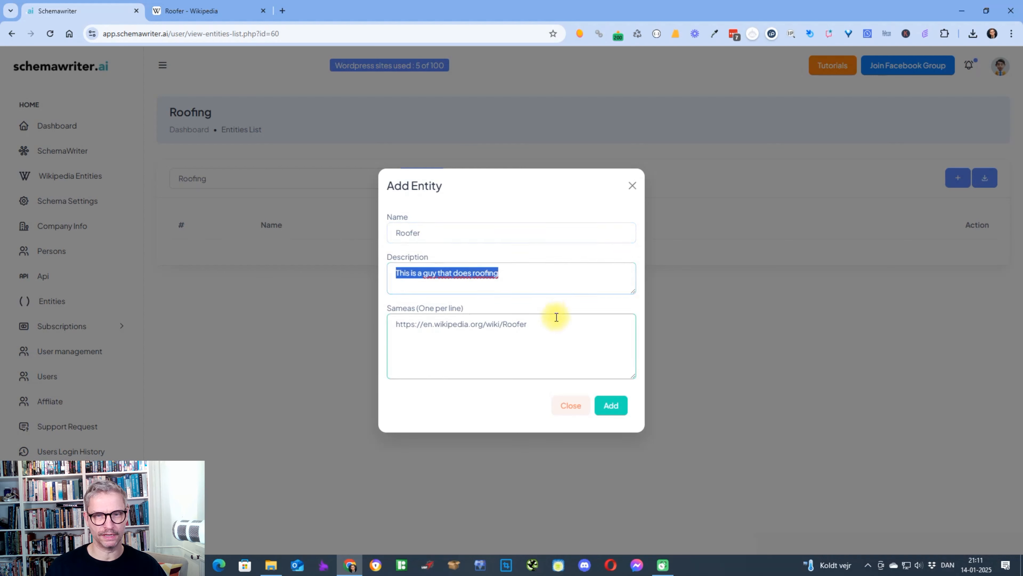
click(491, 327)
key(ctrl+a)
click(541, 326)
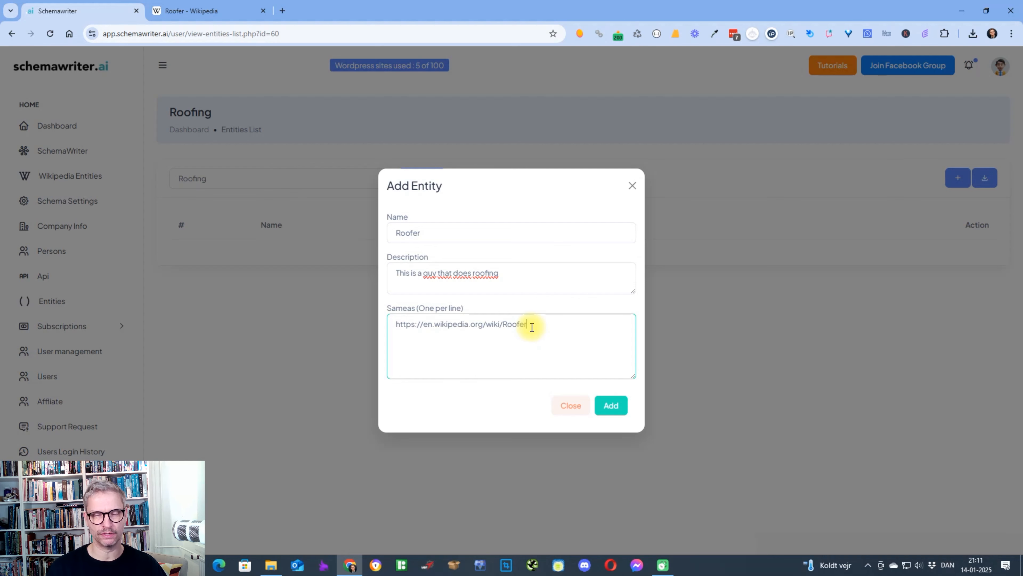
click(602, 409)
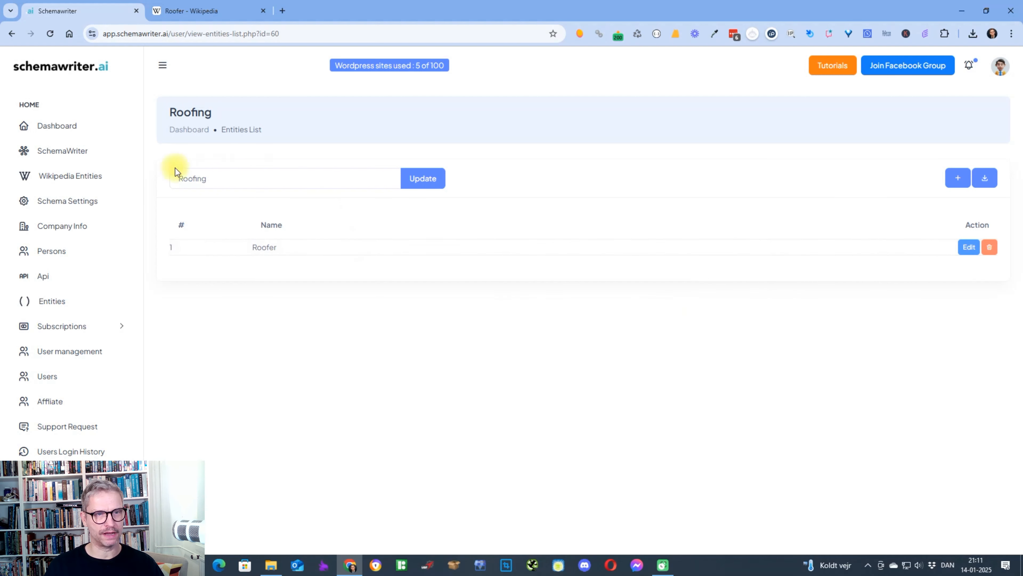
Generate Wikipedia entities for the keyword "roofer".
click(81, 176)
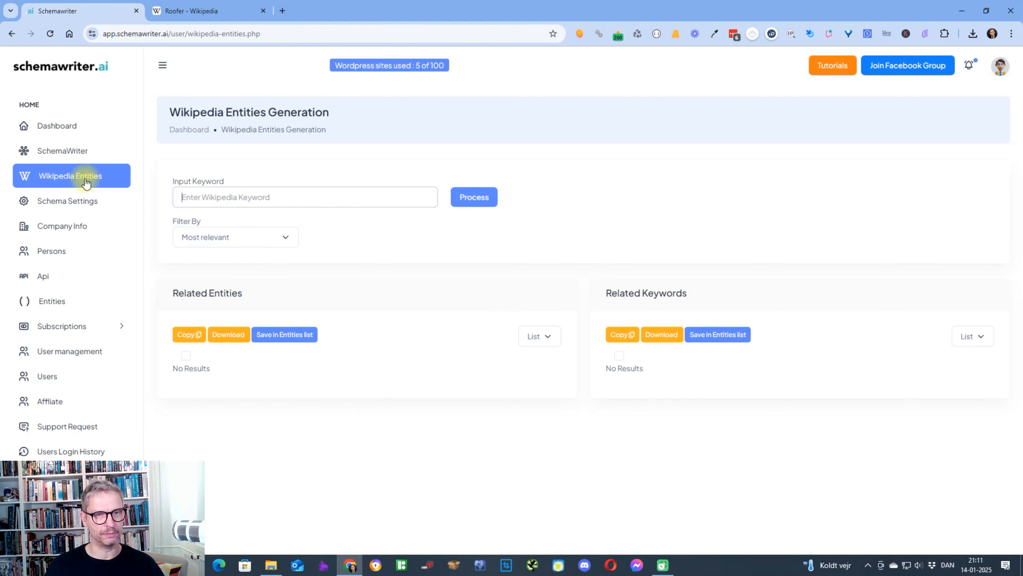
text(roofer)
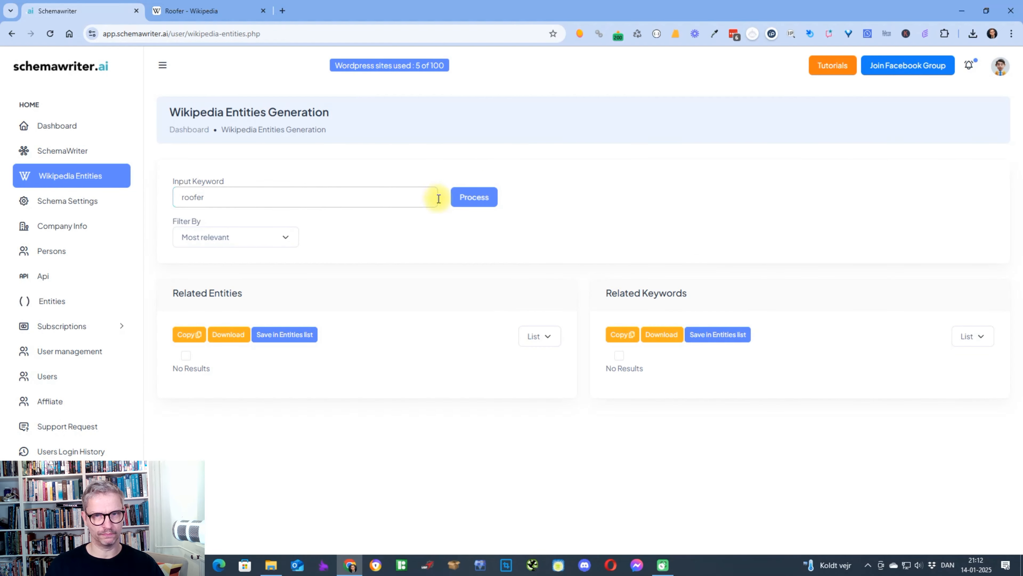
click(473, 201)
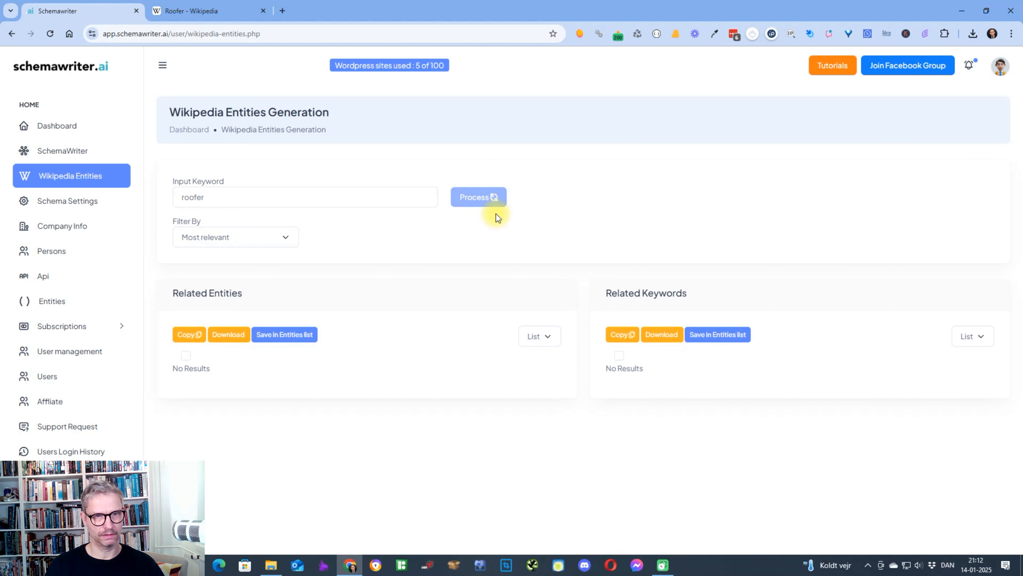
Look over the generated related entities and filter them by Broad Relevance.
scroll(635, 259, down, 6)
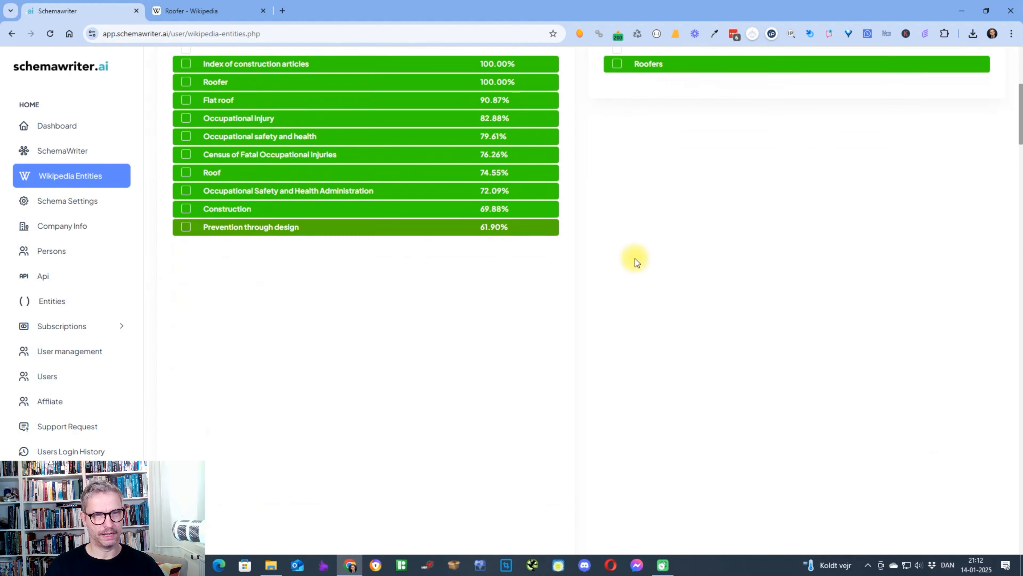
scroll(635, 259, up, 5)
click(243, 131)
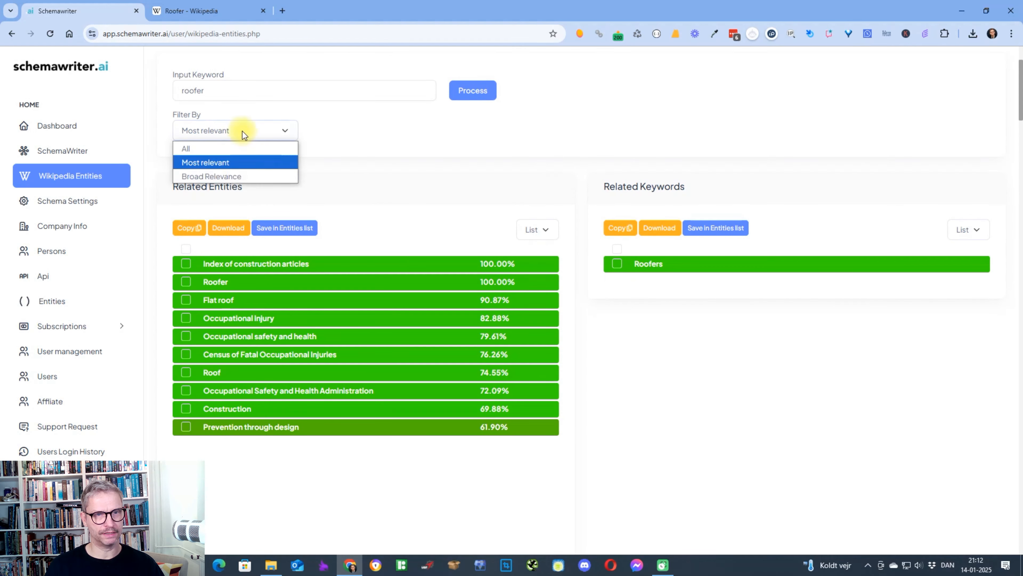
click(232, 177)
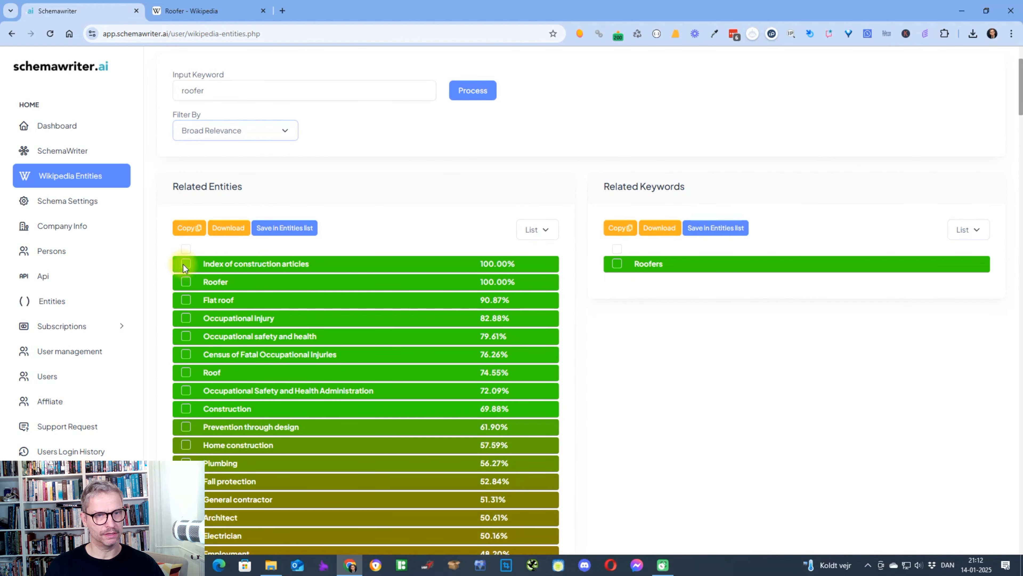
click(185, 249)
scroll(705, 306, down, 5)
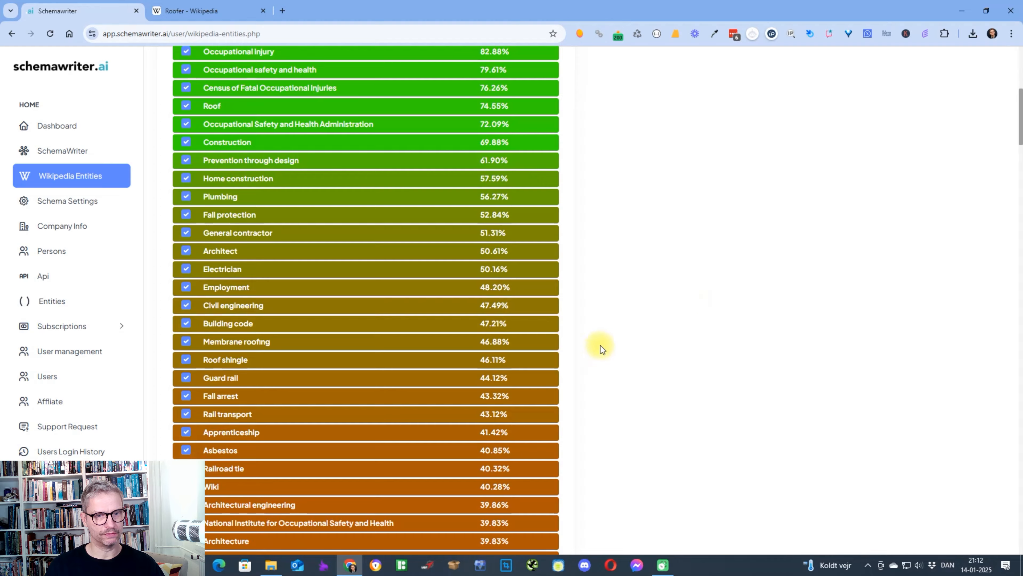
scroll(600, 345, down, 8)
scroll(600, 346, down, 8)
scroll(601, 345, up, 6)
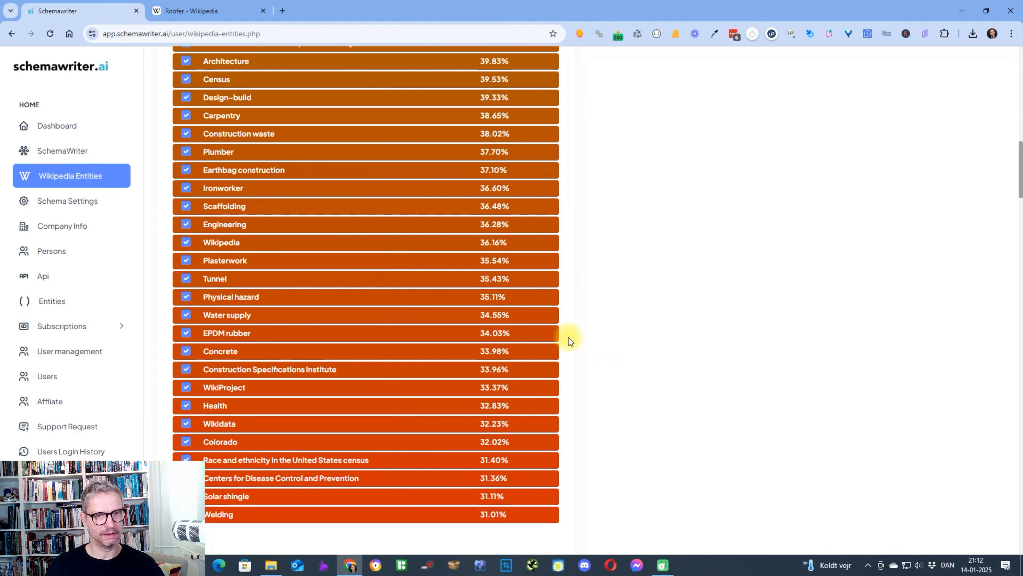
scroll(568, 338, up, 14)
click(188, 357)
Select the related entities Roofer, Flat roof, Roof, Construction and Home construction.
scroll(443, 298, down, 7)
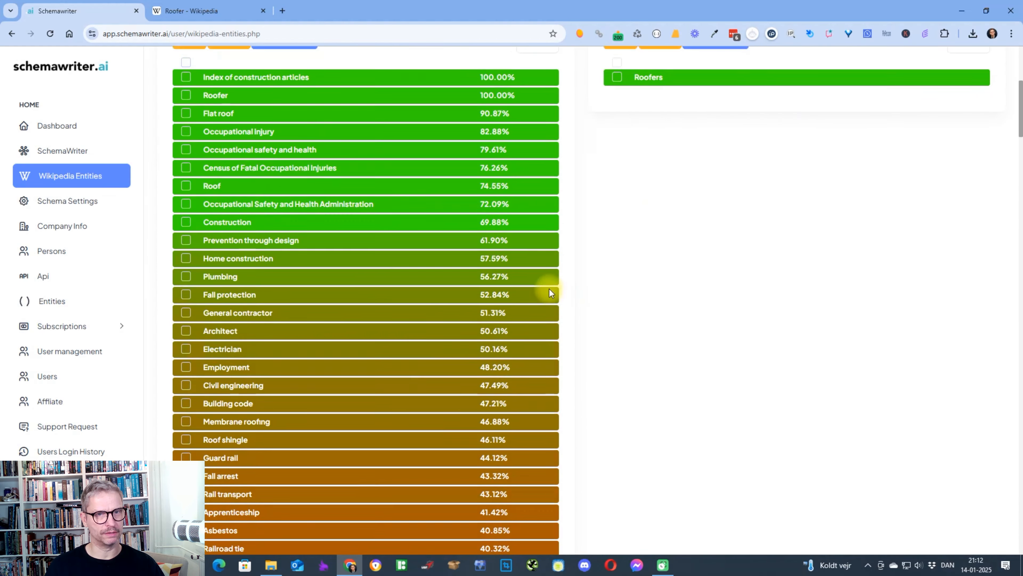
scroll(362, 262, up, 2)
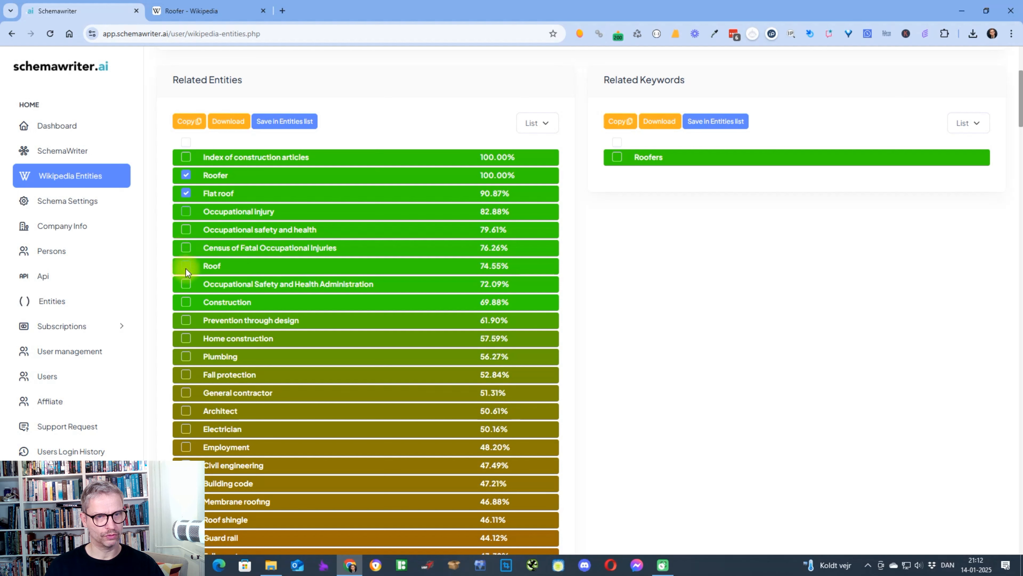
click(185, 305)
click(185, 338)
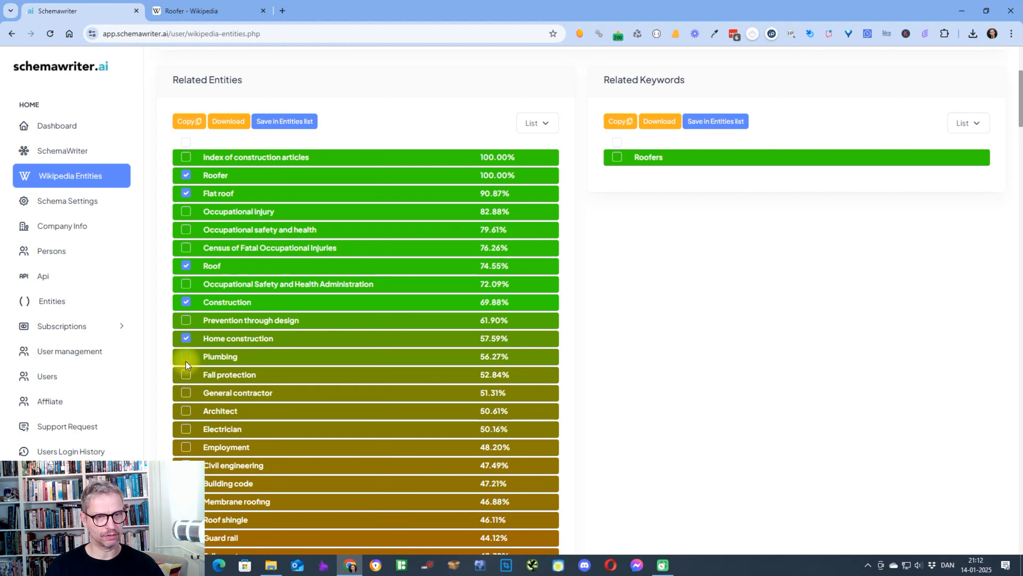
Also select Fall protection, General contractor, Architect, Electrician, Employment, Membrane roofing, Roof shingle and Guard rail among the related entities.
scroll(377, 286, down, 4)
click(186, 216)
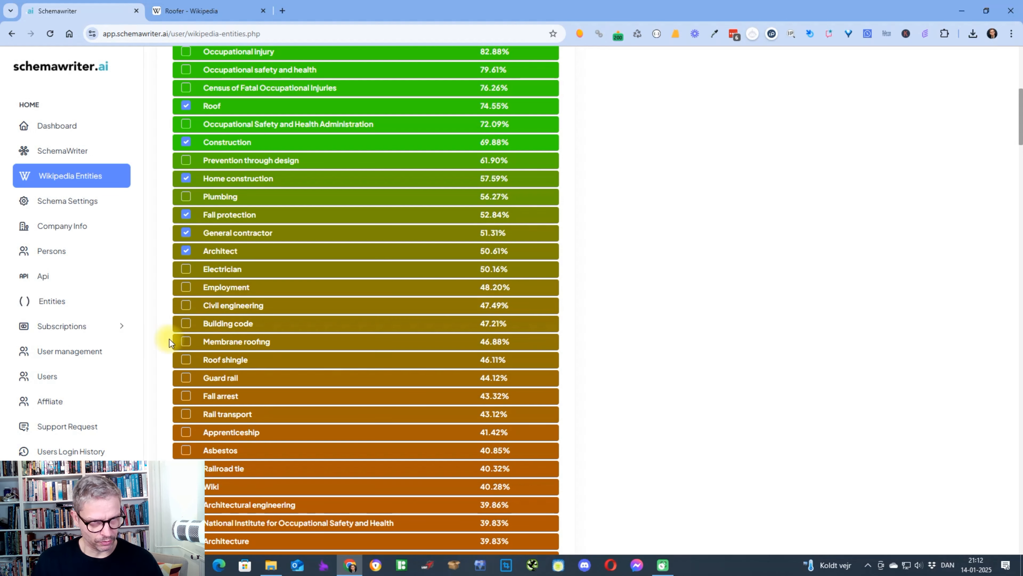
click(185, 287)
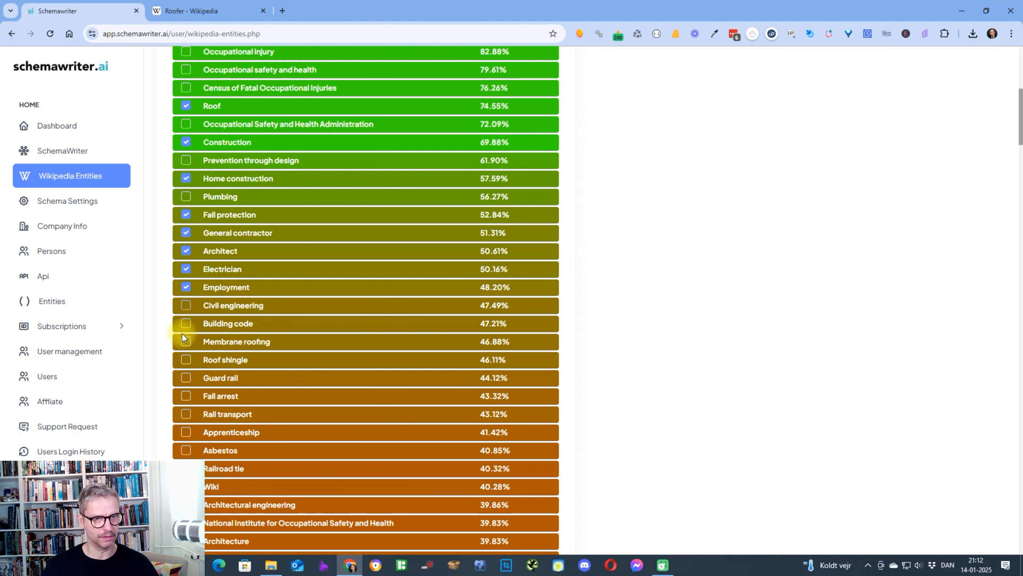
scroll(187, 382, down, 3)
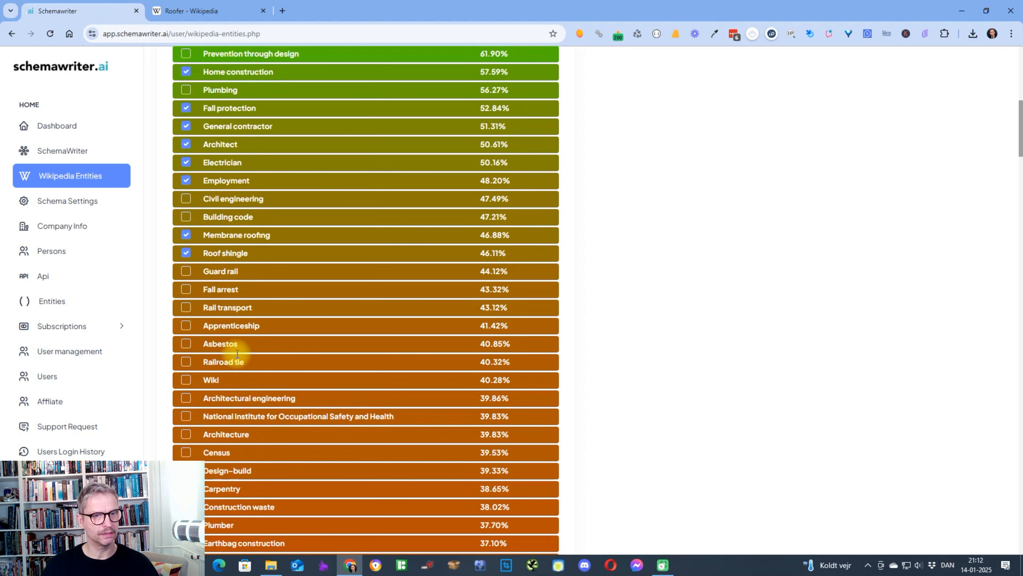
click(184, 273)
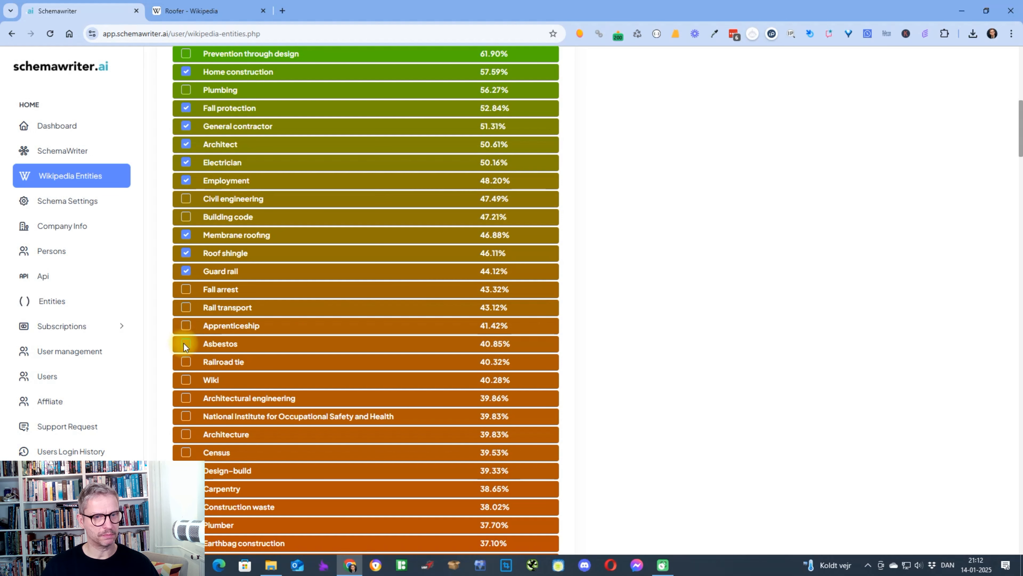
Add Asbestos, Plasterwork and Construction waste to the selected related entities.
scroll(202, 340, down, 4)
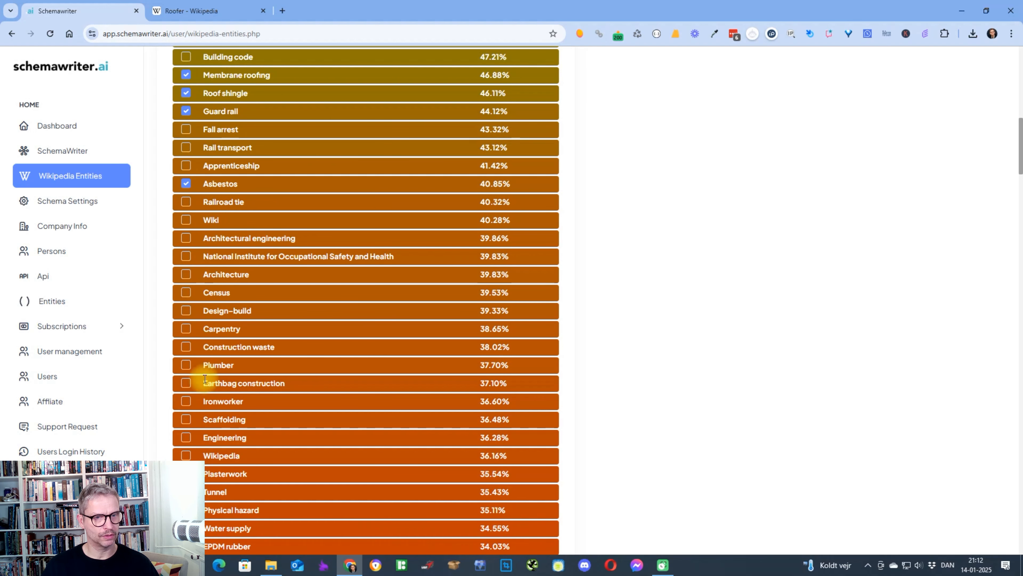
scroll(209, 343, down, 4)
scroll(206, 305, down, 2)
click(185, 261)
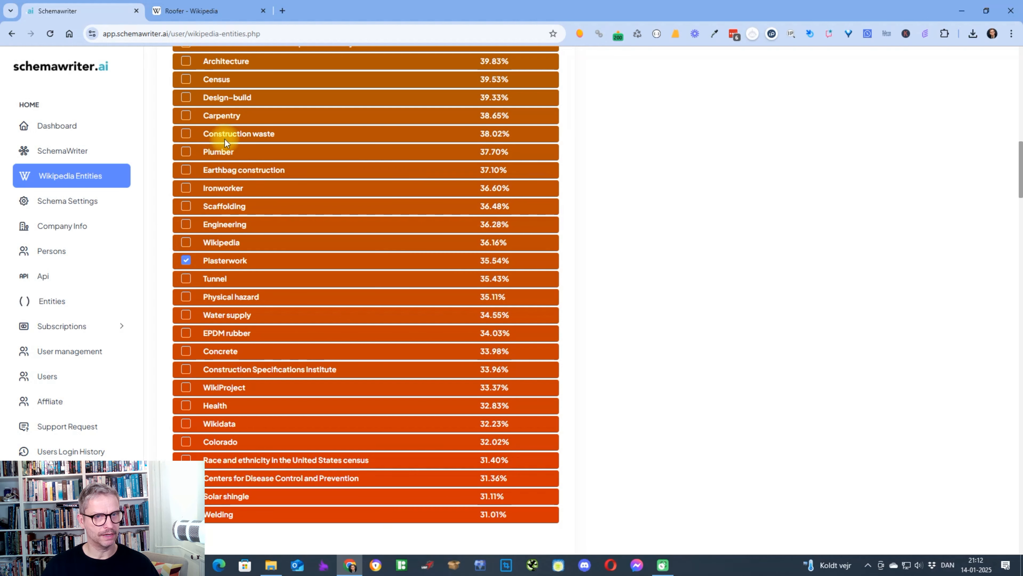
click(185, 136)
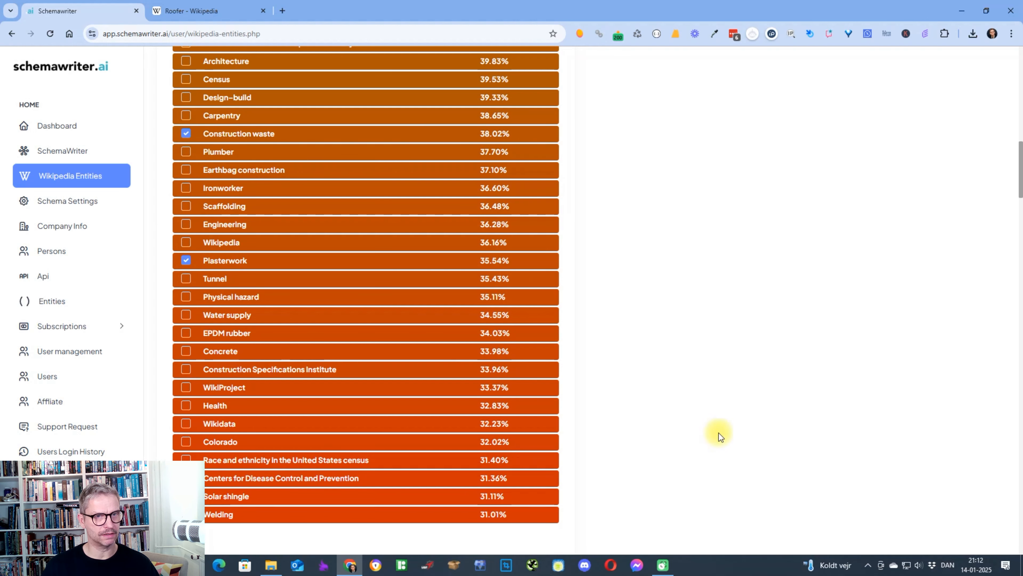
Select the related keyword Roofers, then save the selected related entities to the Roofing entity list.
scroll(685, 395, up, 15)
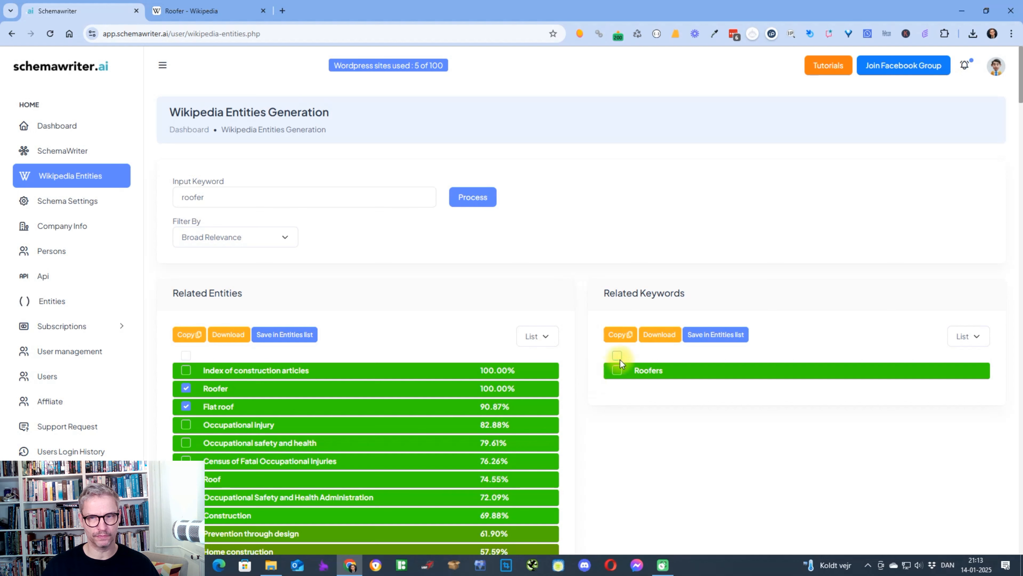
click(281, 332)
click(531, 118)
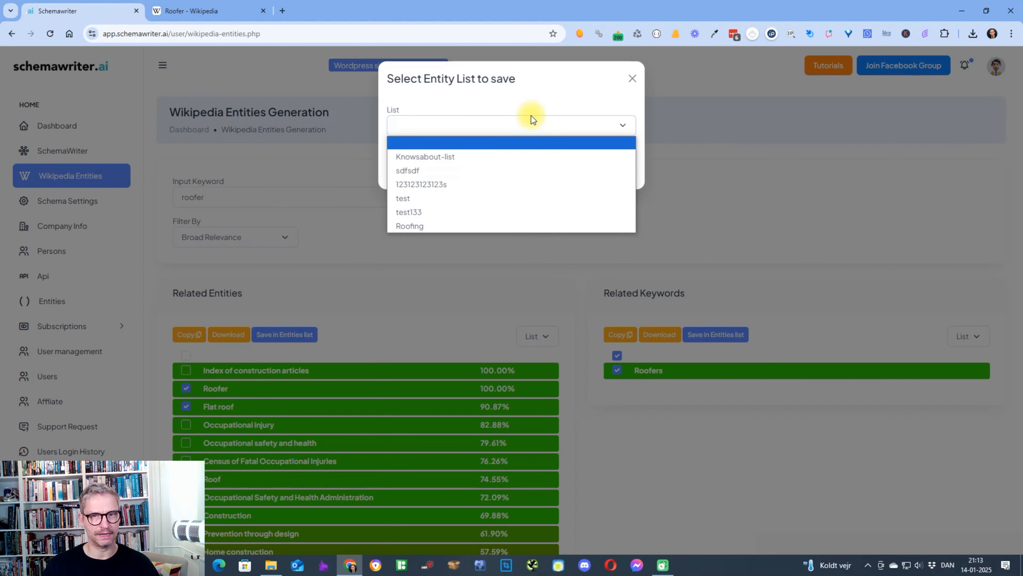
click(433, 224)
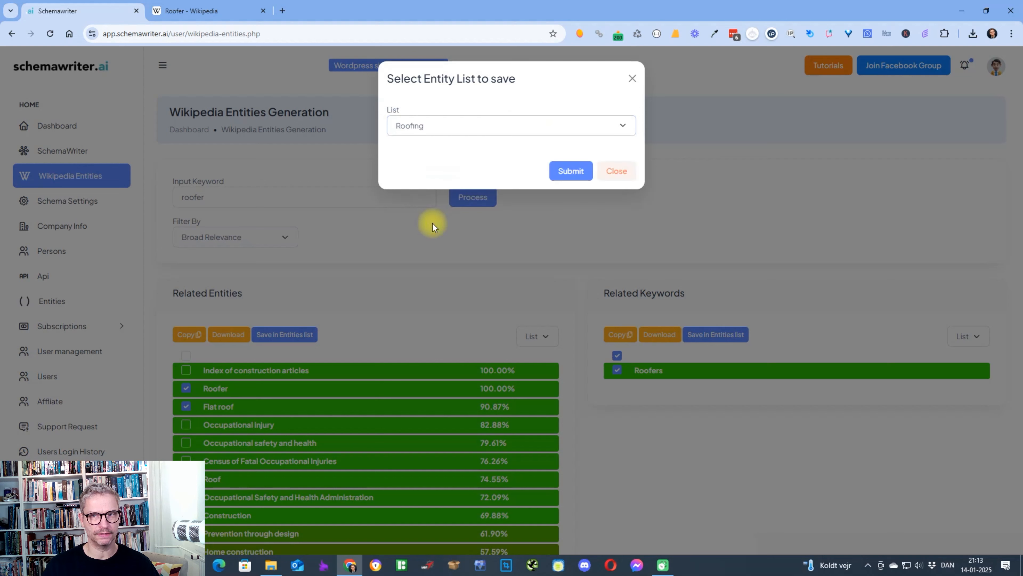
click(577, 179)
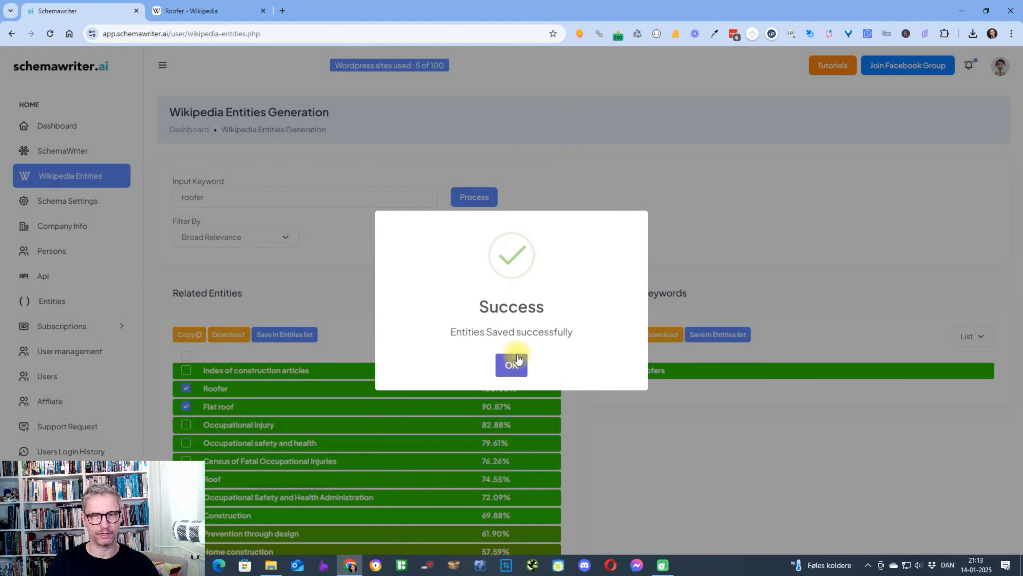
click(512, 368)
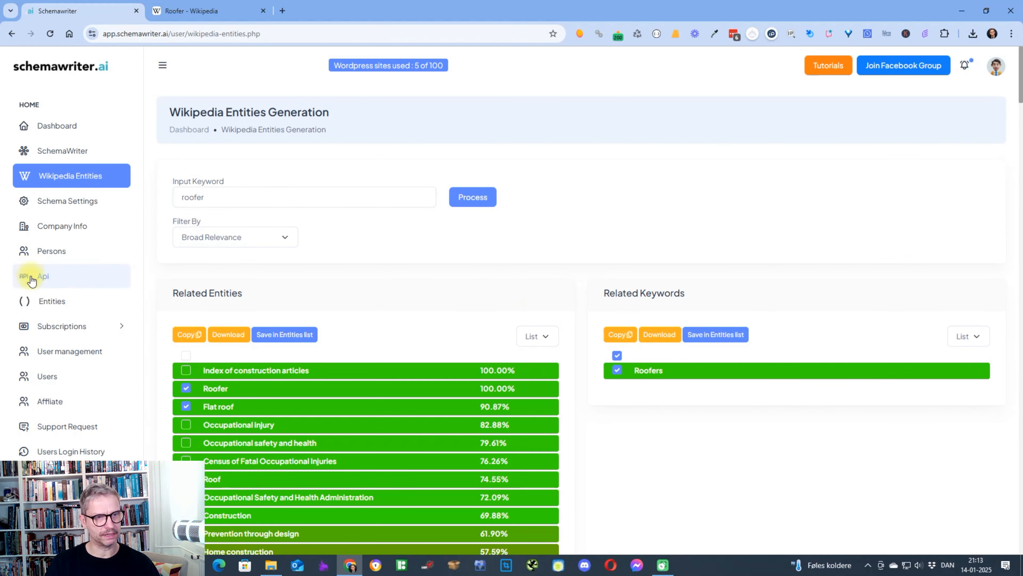
Open the Roofing entities list and review the Roof entity's name, description and Sameas links.
click(52, 302)
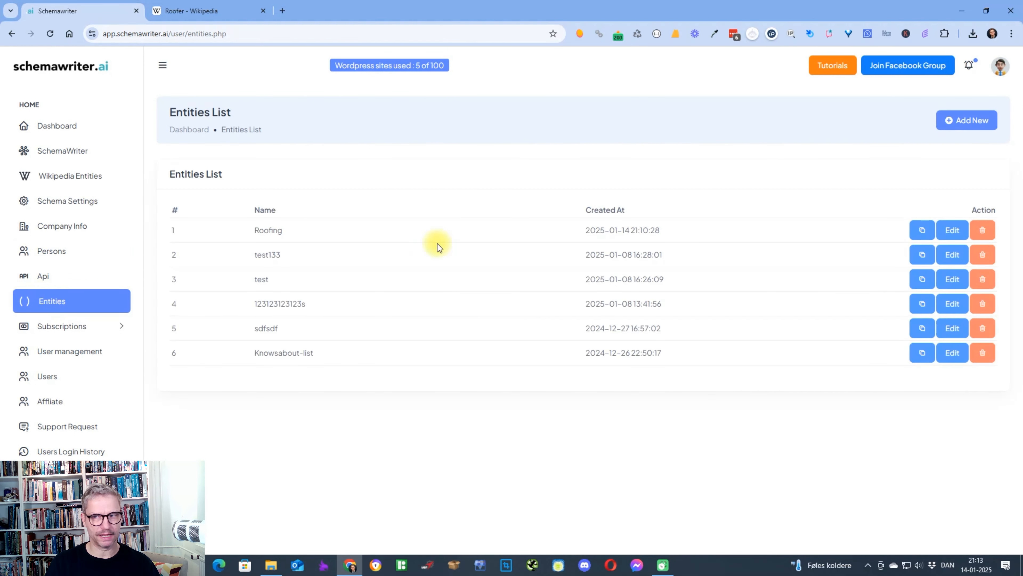
click(951, 232)
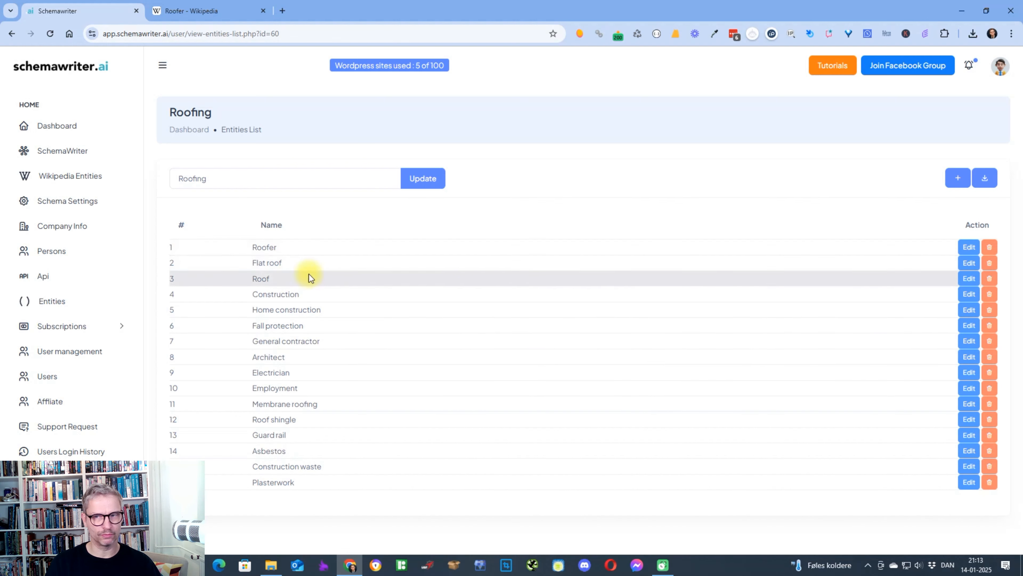
click(969, 278)
click(425, 232)
click(486, 274)
drag(486, 275, 365, 267)
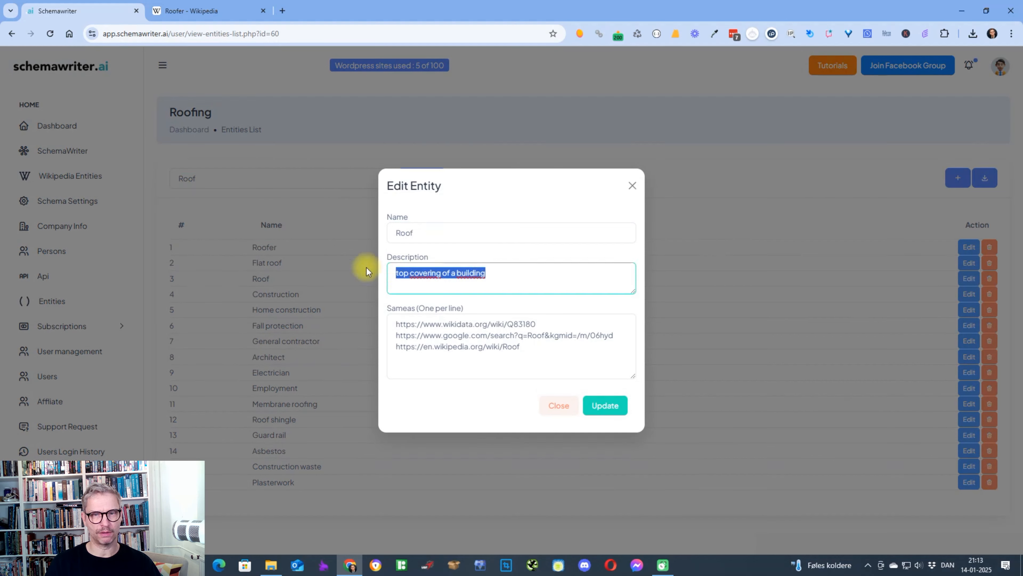
click(476, 359)
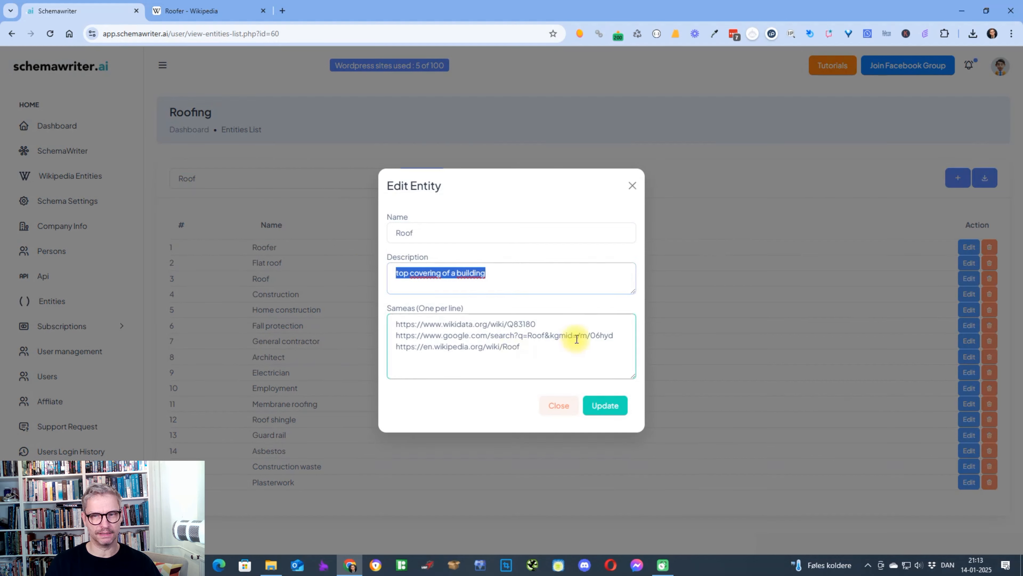
drag(622, 338, 386, 334)
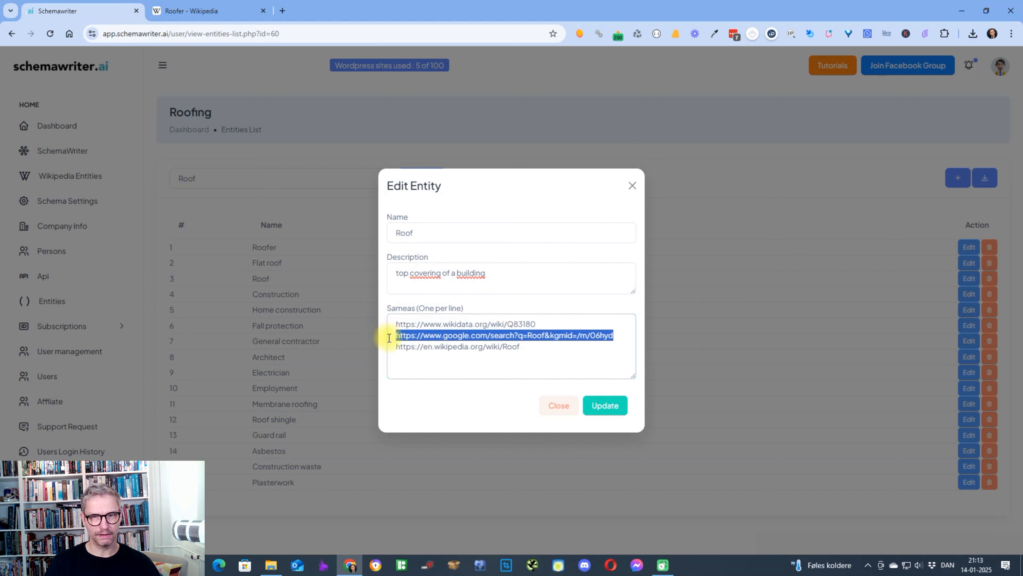
click(562, 323)
drag(523, 347, 360, 335)
click(360, 337)
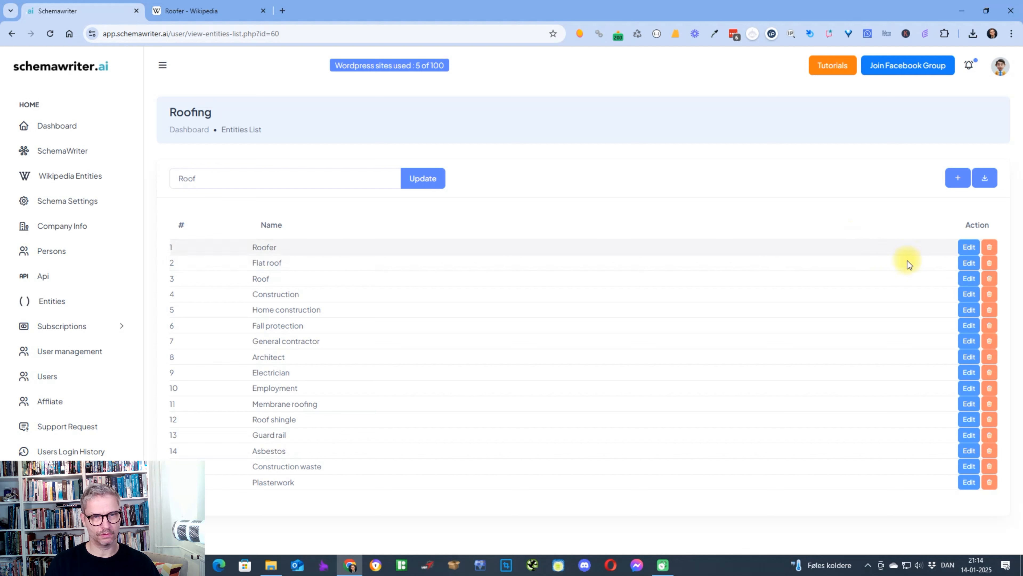
Copy the Wikipedia link from the Roof entity's Sameas entries and open it in a new browser tab.
click(968, 279)
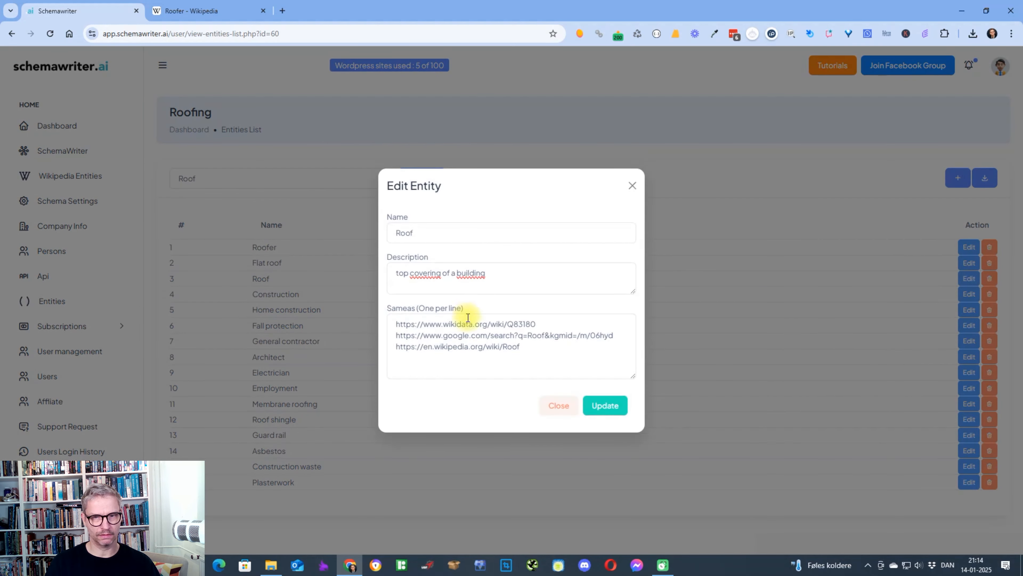
mouse_move(543, 349)
mouse_down()
mouse_move(395, 348)
mouse_move(548, 366)
mouse_up()
key(ctrl+c)
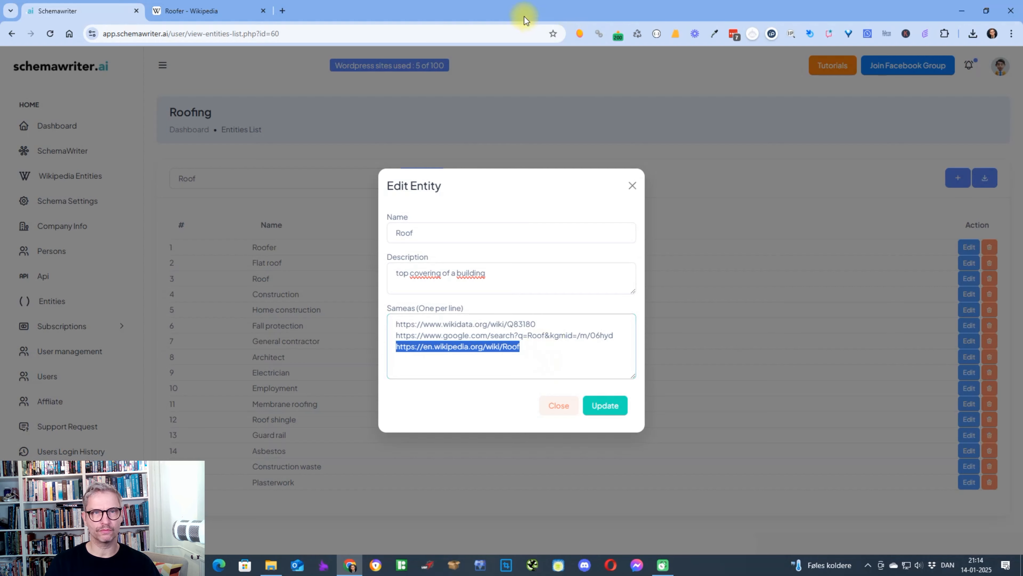
click(282, 11)
key(ctrl+v)
key(Return)
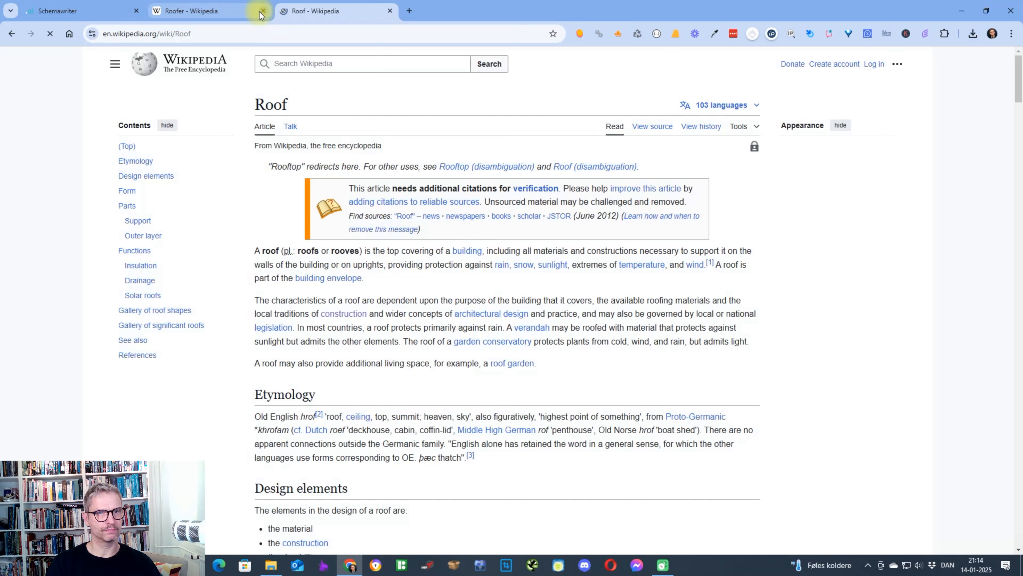
Look over the Wikipedia article on Roof, return to Schemawriter and close the Roof entity without updating it.
scroll(340, 236, down, 5)
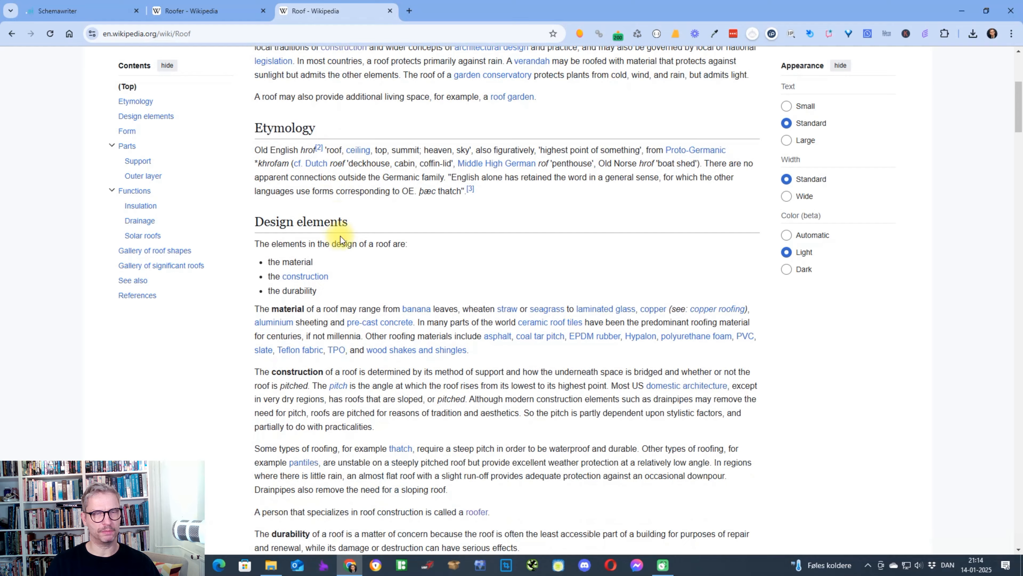
scroll(340, 236, up, 5)
click(83, 11)
click(560, 410)
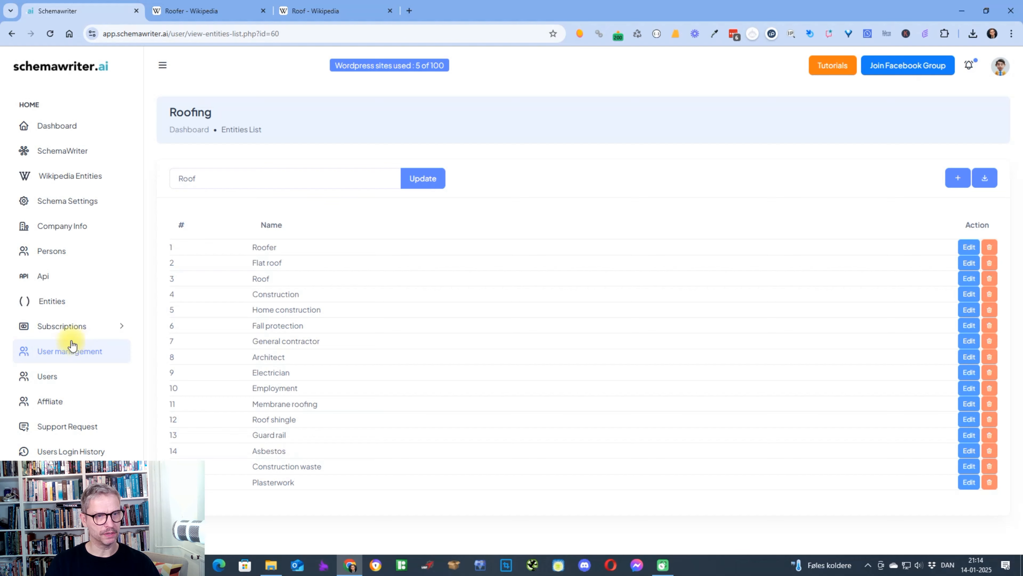
Start a new company info entry with the company name "test".
click(67, 225)
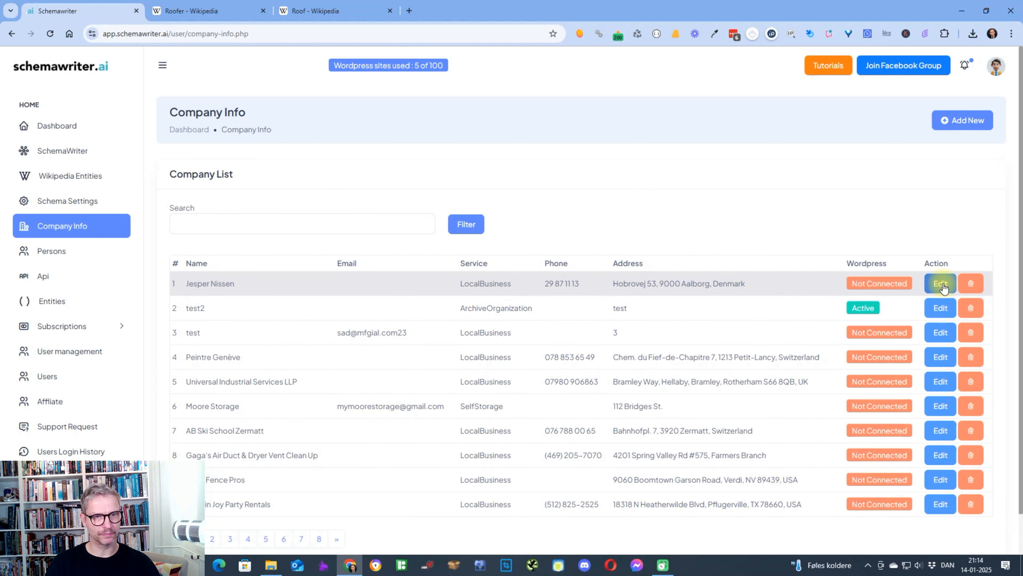
click(965, 120)
click(248, 147)
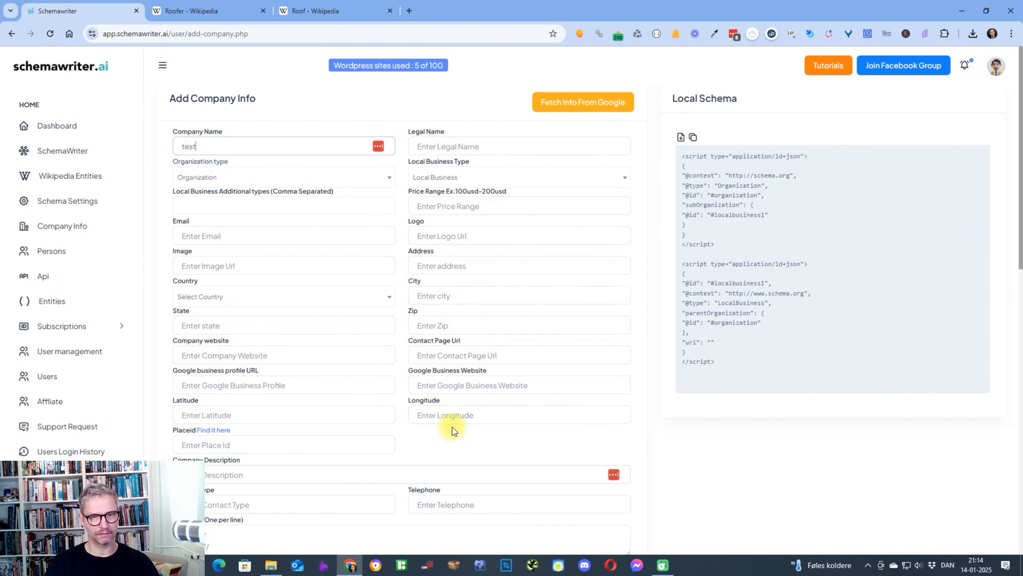
scroll(453, 427, down, 15)
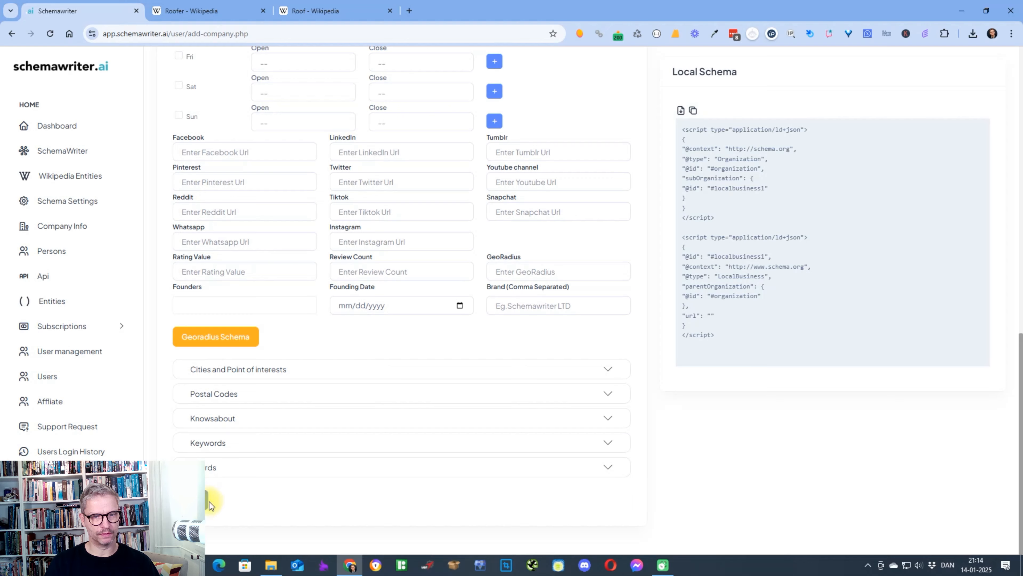
scroll(439, 393, up, 15)
click(269, 266)
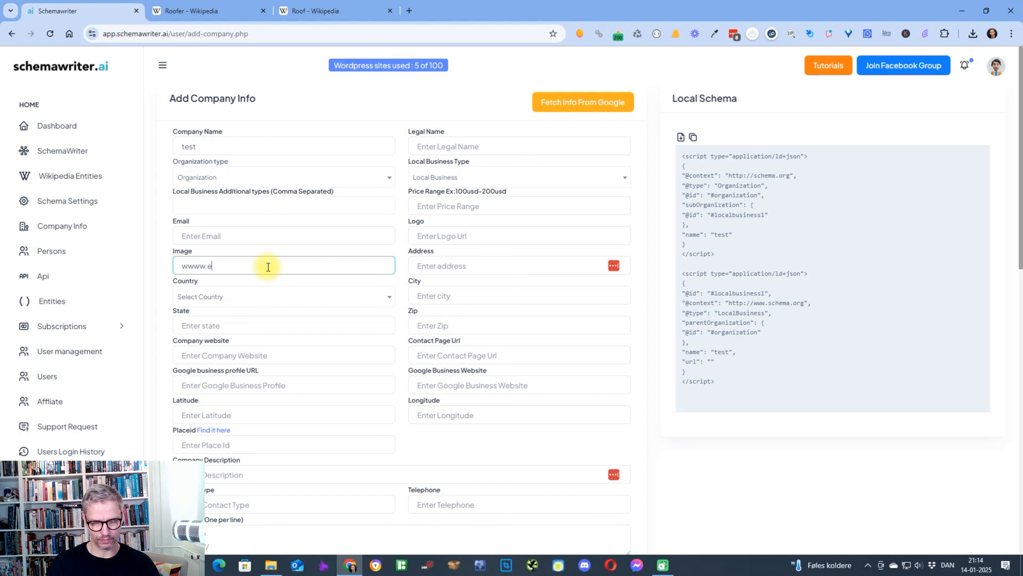
scroll(521, 476, down, 15)
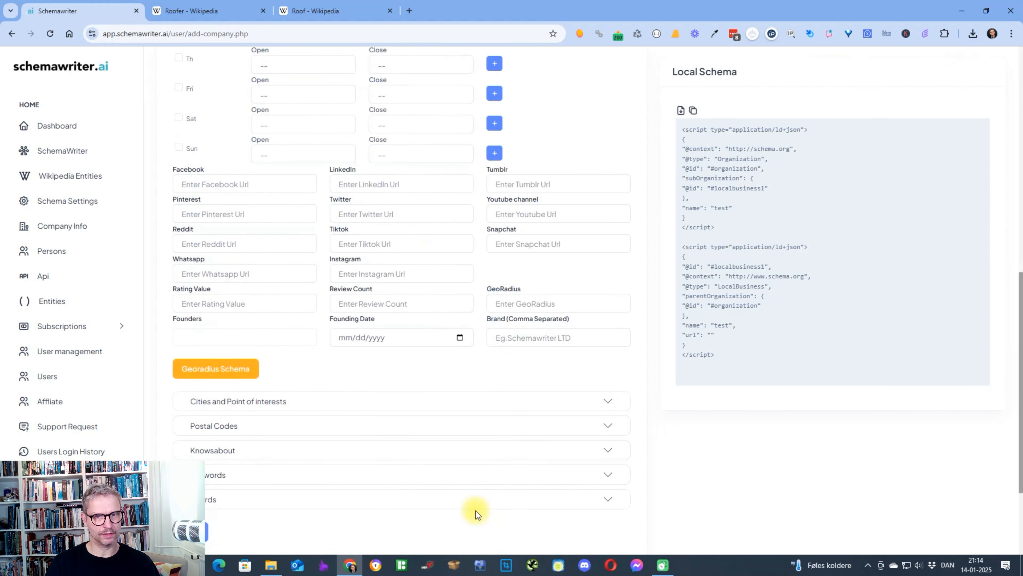
click(208, 501)
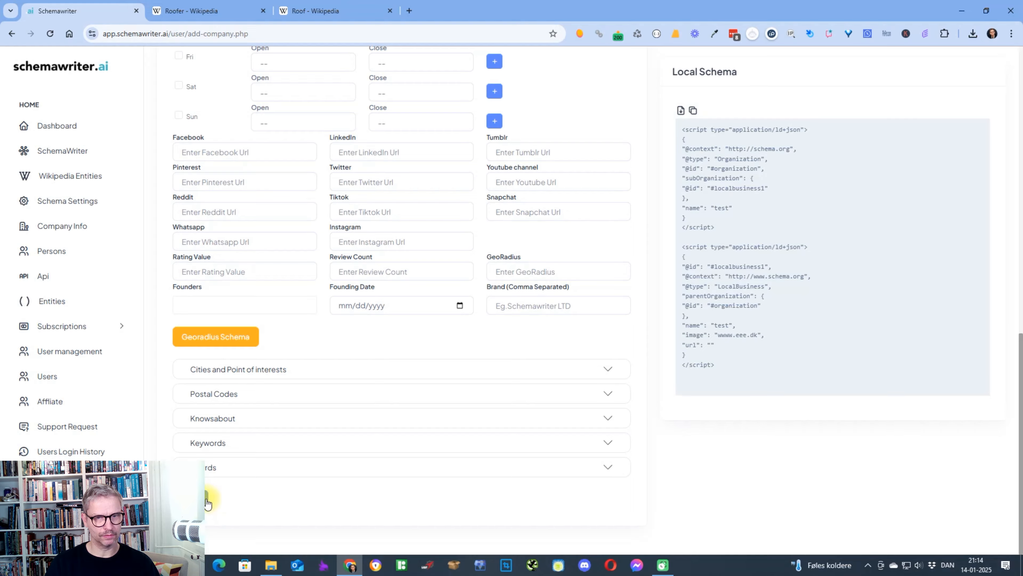
scroll(306, 447, up, 15)
click(275, 266)
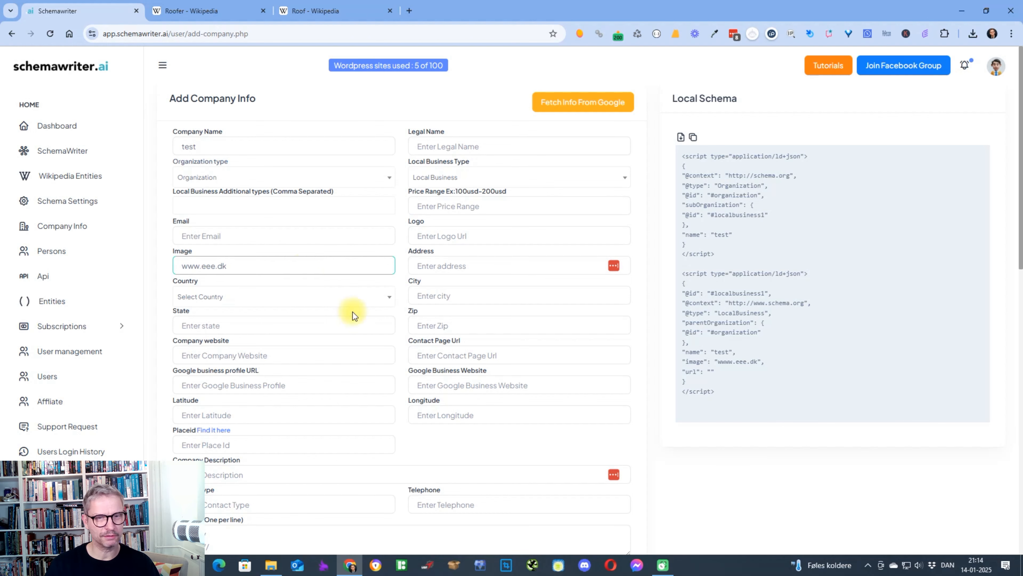
scroll(349, 322, down, 15)
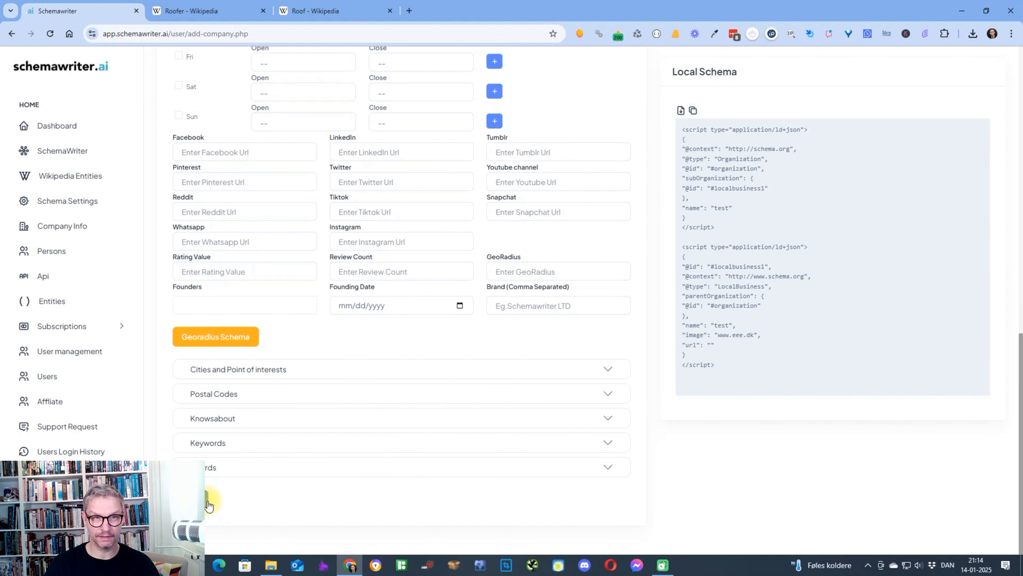
scroll(208, 505, up, 15)
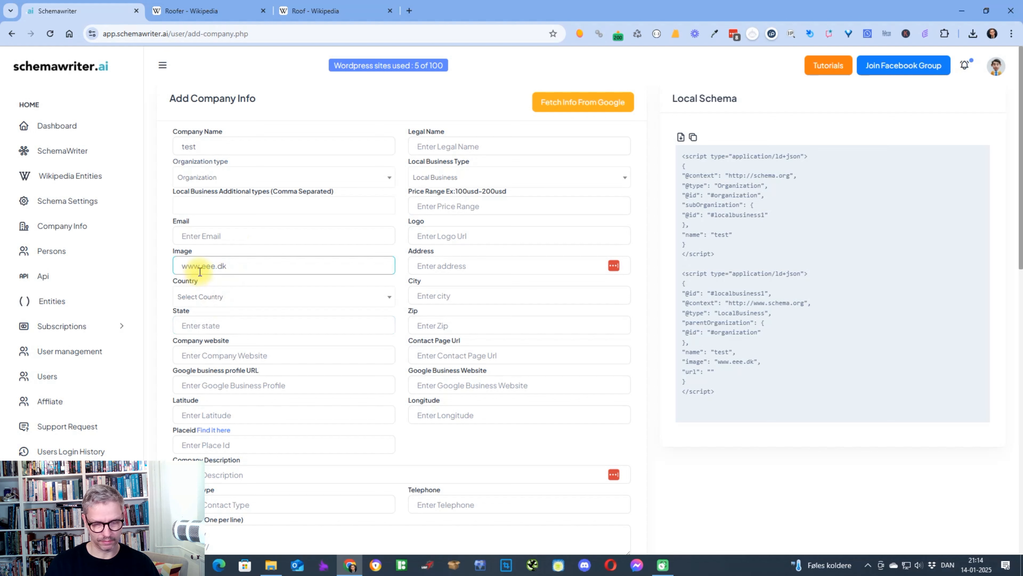
text(https://)
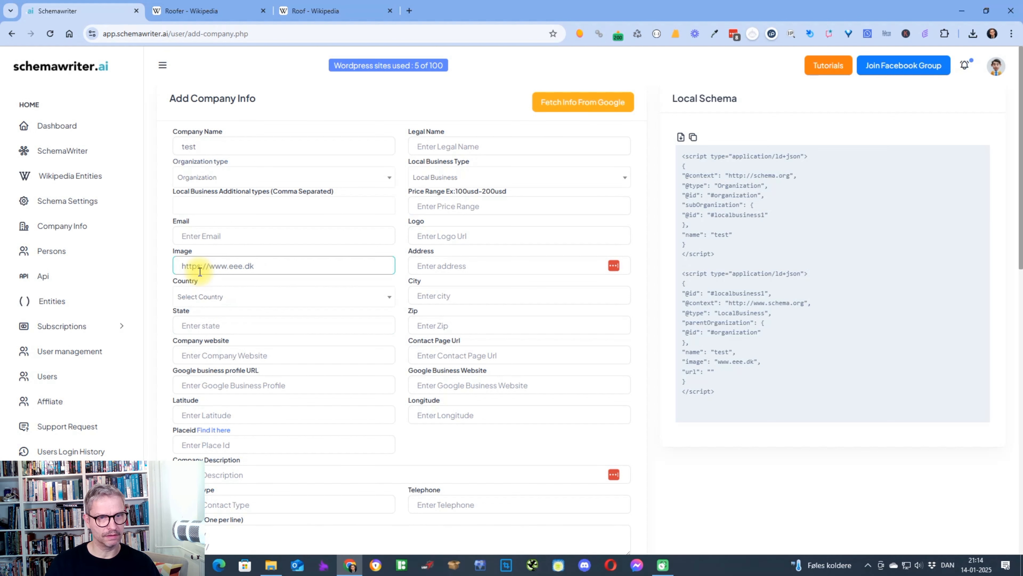
scroll(221, 452, down, 15)
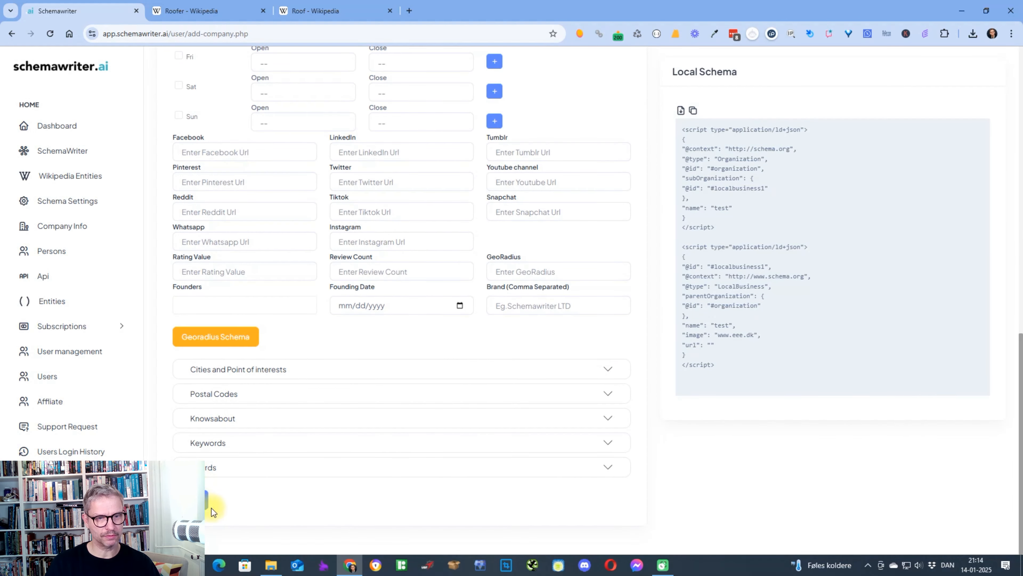
scroll(207, 504, up, 15)
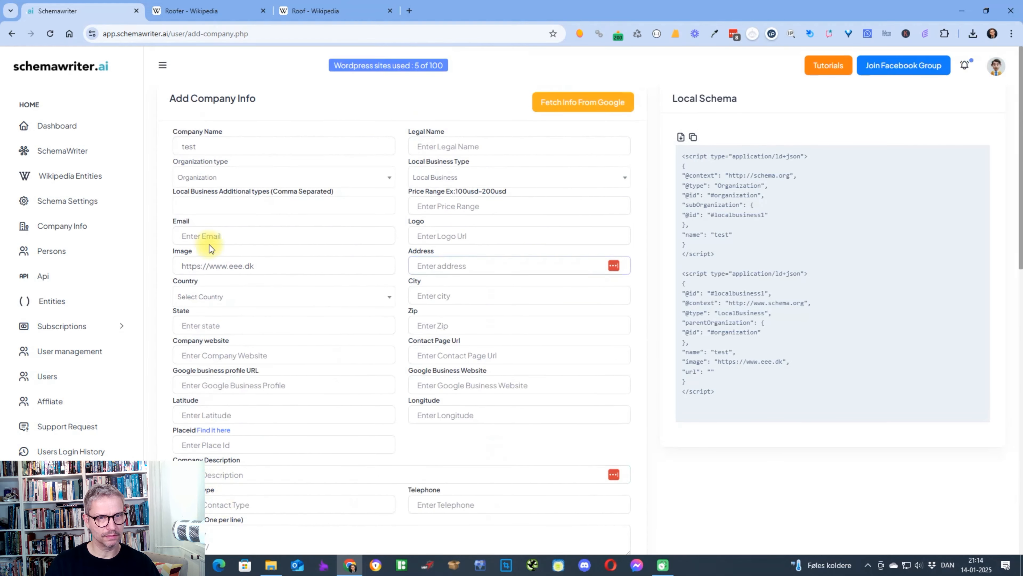
Enter the address sdfsdf for the test company and save the company info.
click(277, 265)
click(545, 269)
text(sdfsd)
click(366, 407)
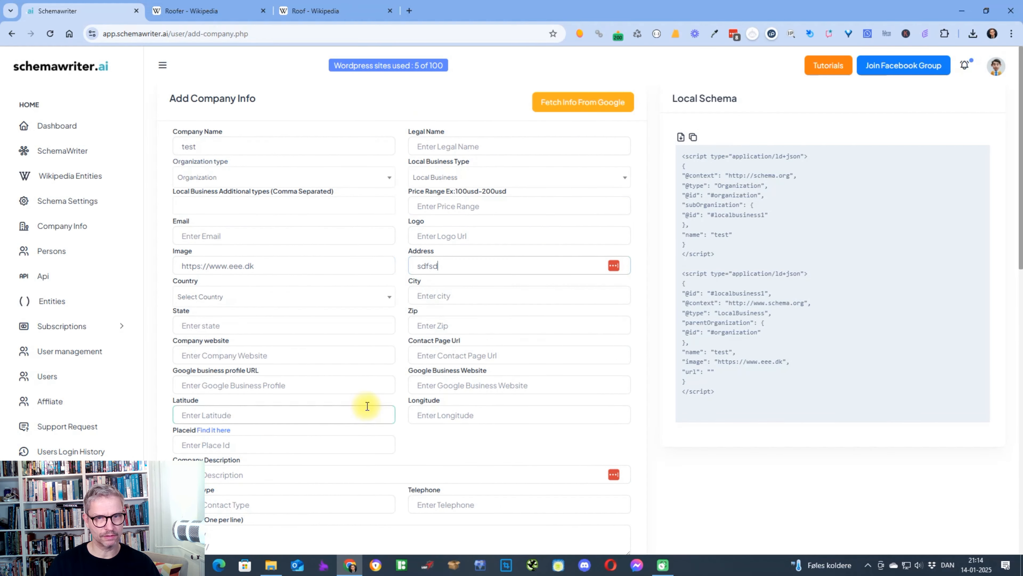
scroll(338, 448, down, 15)
click(204, 502)
click(512, 319)
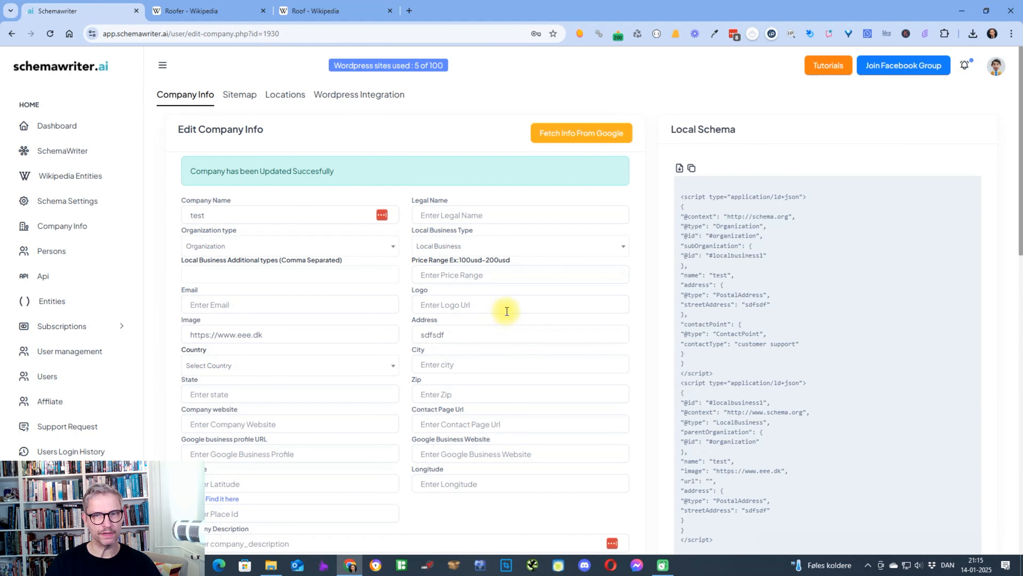
click(508, 308)
Import the Roofing entity list into the test company's Knowsabout section.
scroll(523, 319, down, 1)
scroll(523, 320, down, 15)
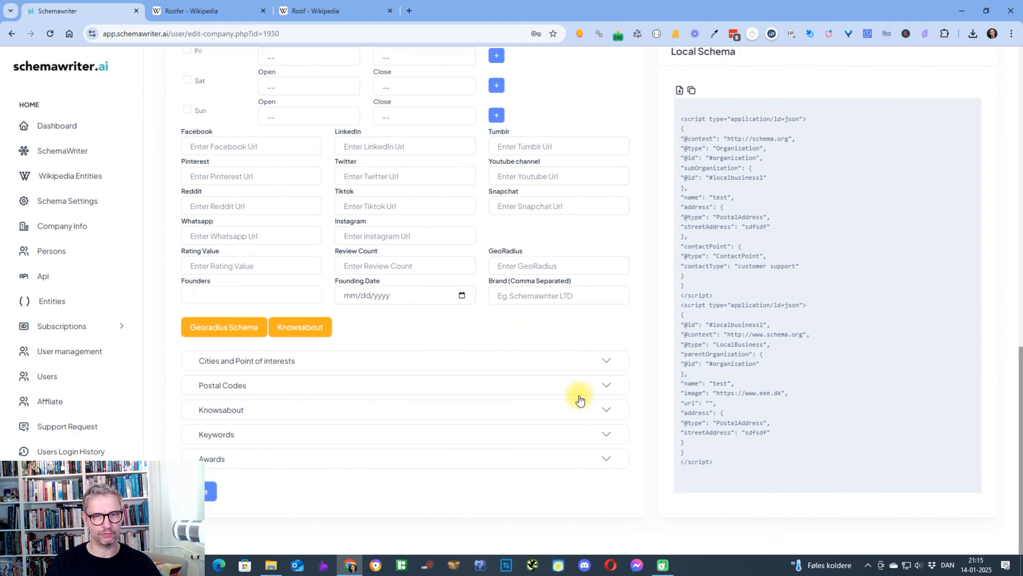
click(607, 408)
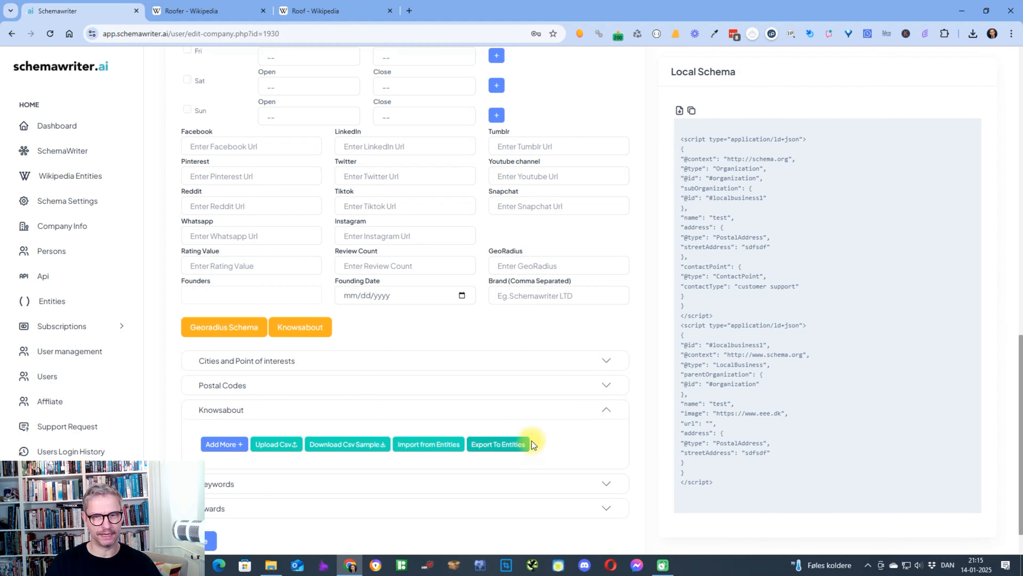
click(427, 445)
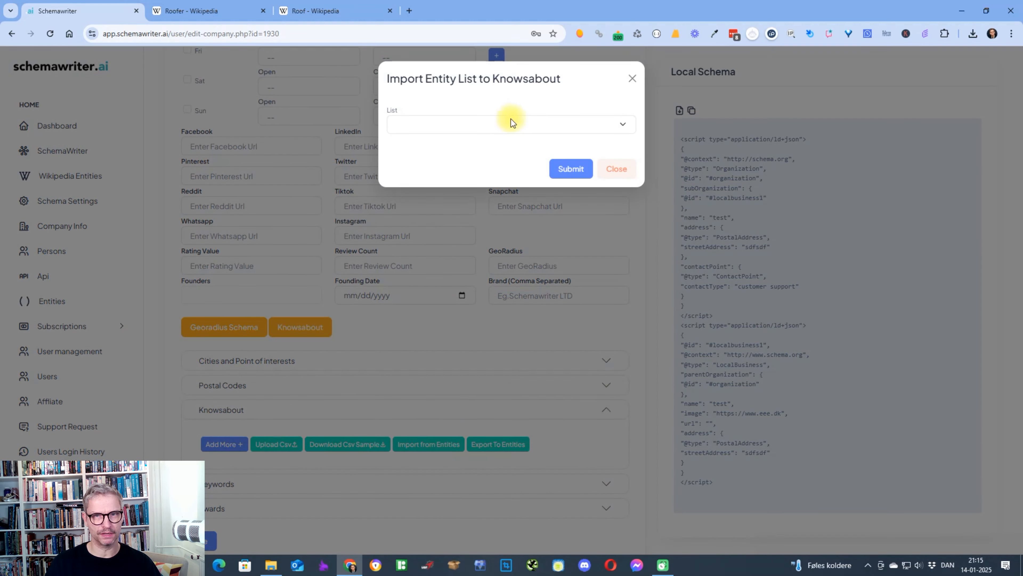
click(511, 120)
click(431, 220)
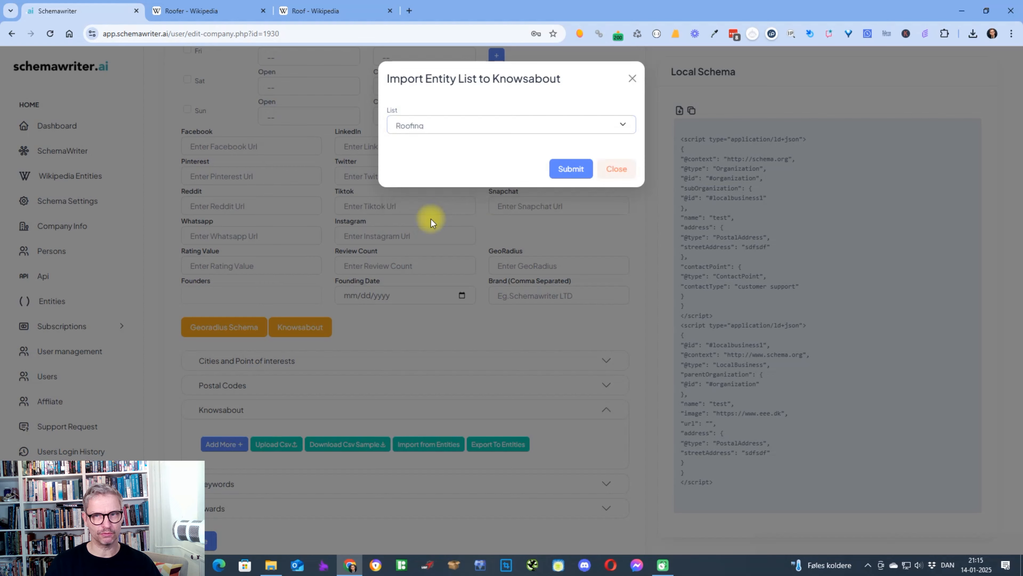
click(578, 172)
Look over the imported Knowsabout entities and save the company's schema.
scroll(564, 224, down, 10)
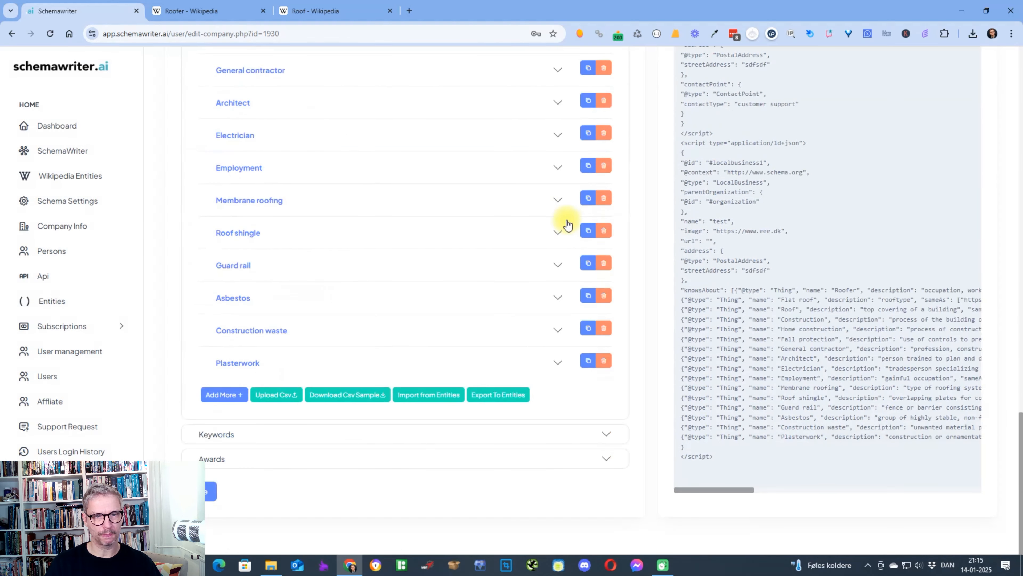
scroll(571, 224, up, 8)
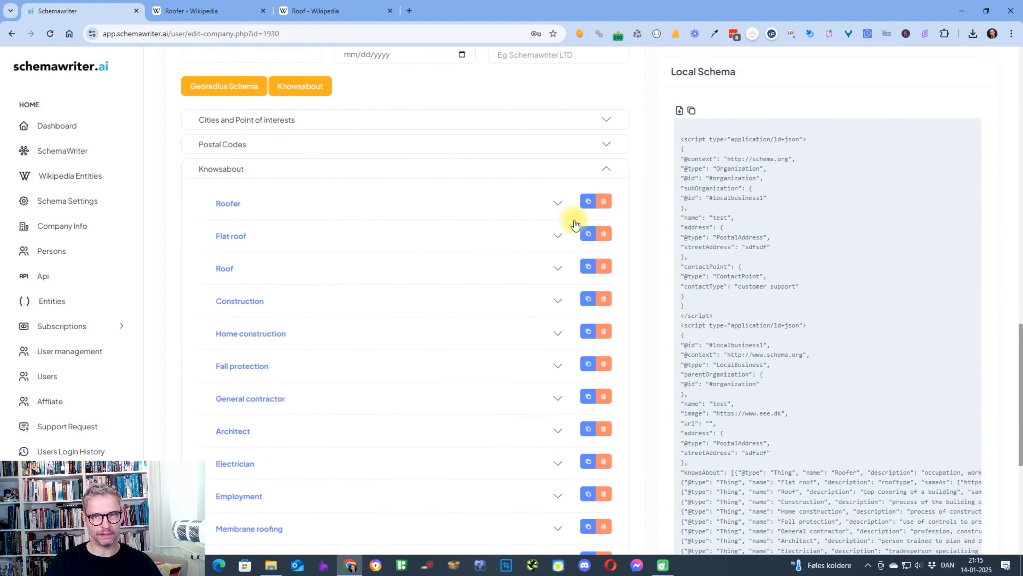
scroll(570, 229, down, 8)
click(209, 499)
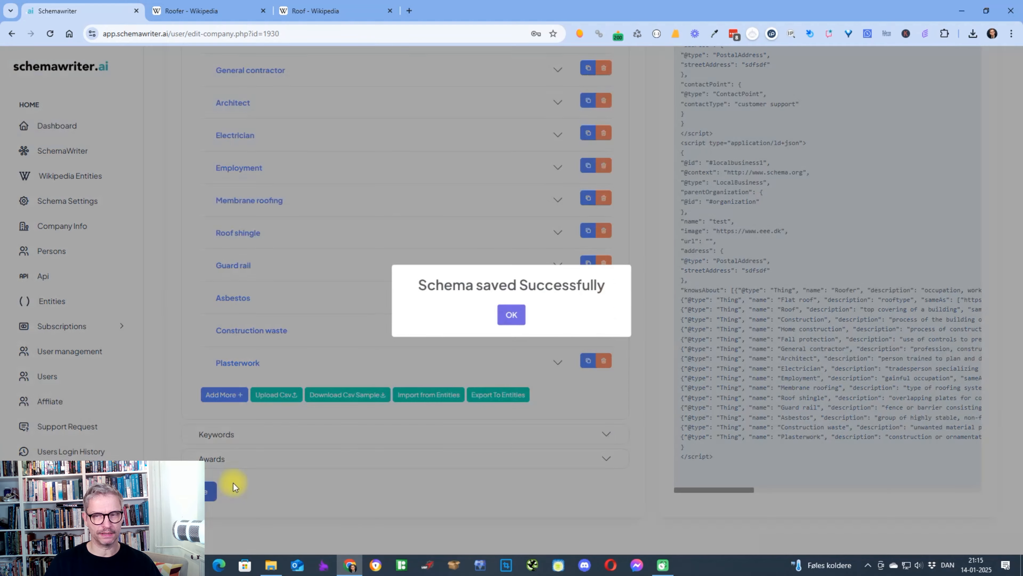
click(505, 317)
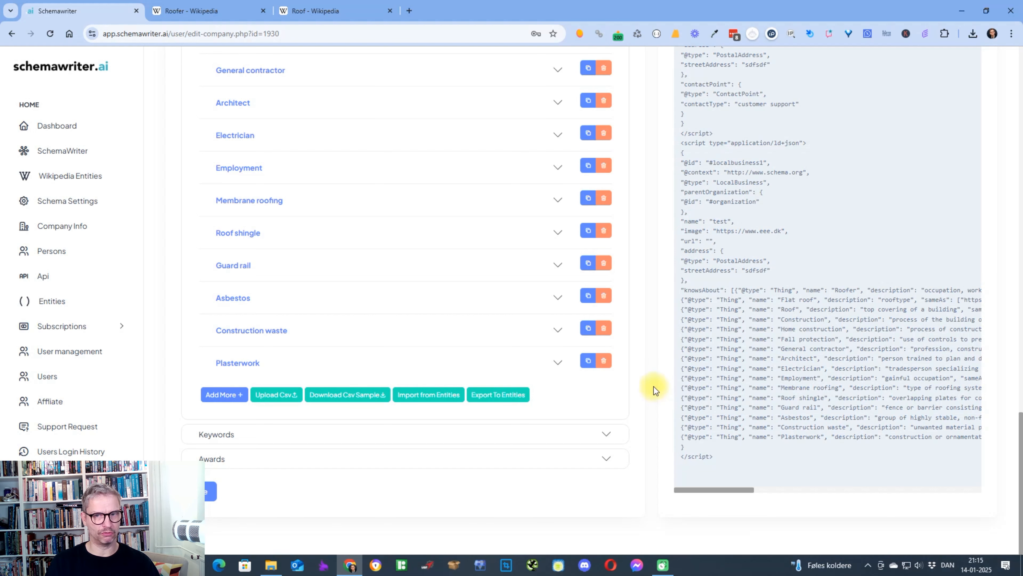
scroll(655, 387, up, 15)
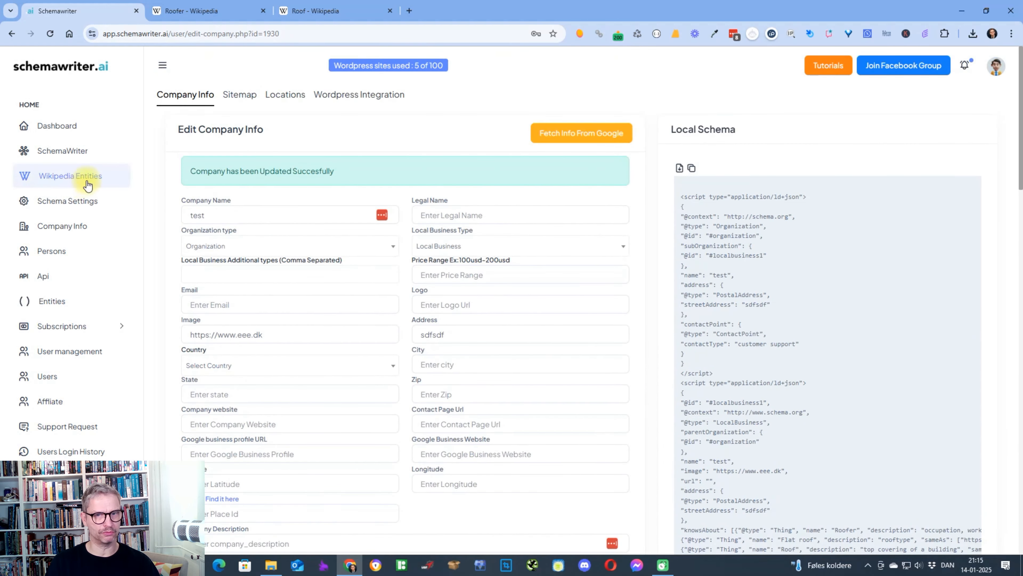
click(502, 423)
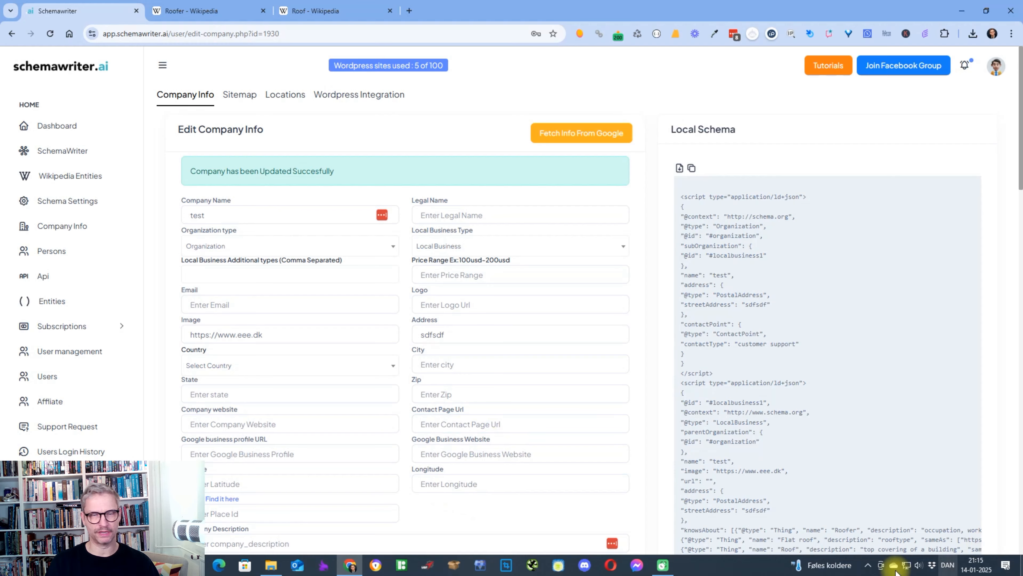
scroll(431, 481, down, 15)
scroll(297, 373, up, 8)
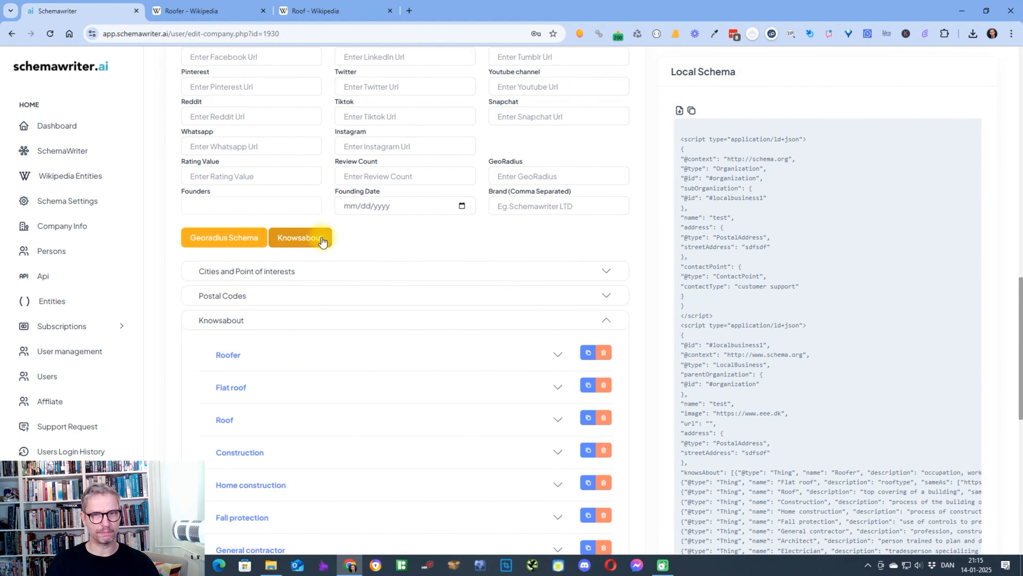
click(606, 321)
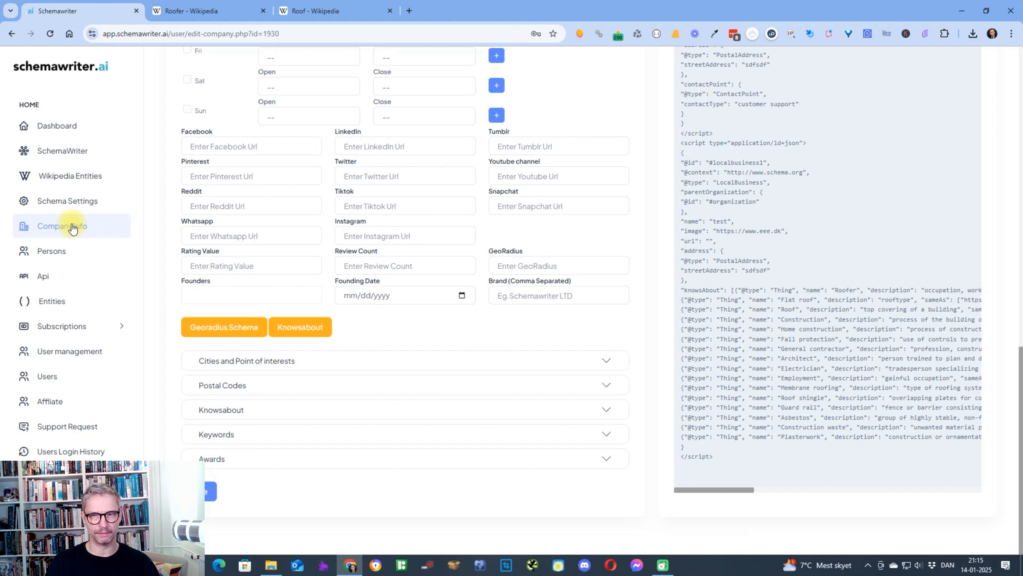
Delete the Knowsabout entities from Flat roof through Membrane roofing, and also Construction waste, from the test company.
click(605, 408)
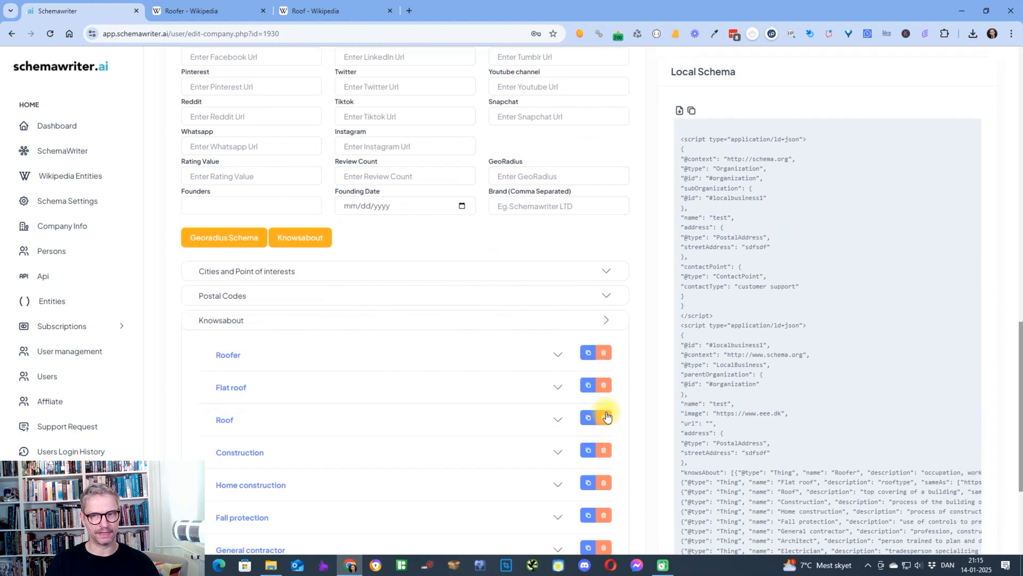
scroll(604, 406, down, 10)
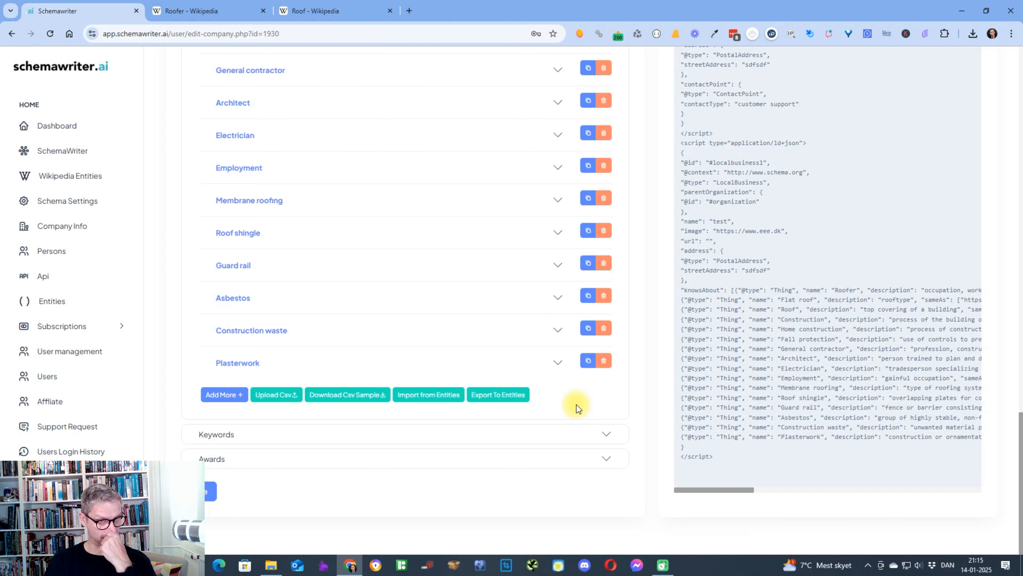
click(603, 199)
click(604, 199)
click(604, 199)
click(604, 199)
click(605, 200)
click(605, 200)
click(605, 200)
click(604, 200)
click(605, 200)
click(605, 200)
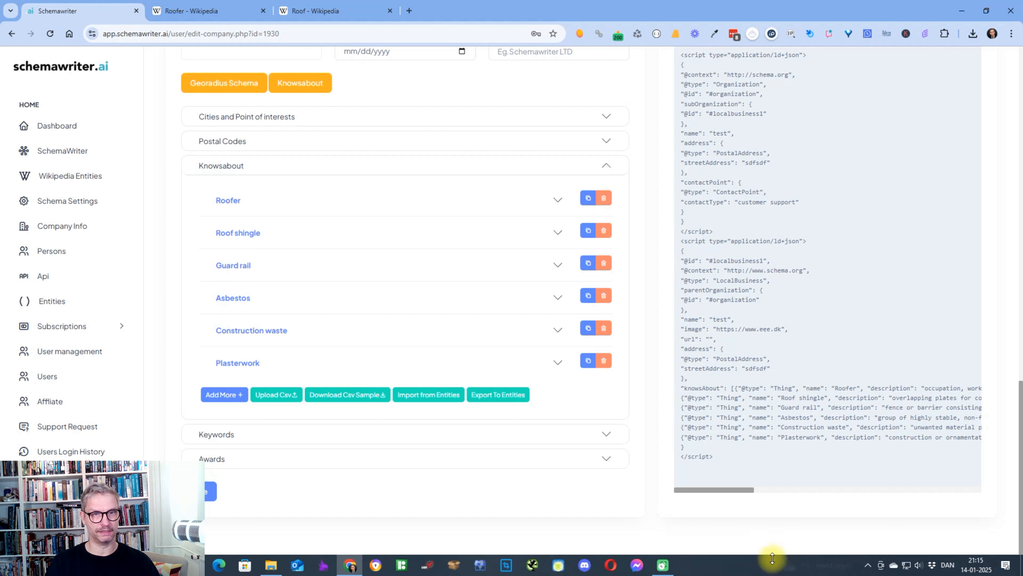
click(604, 328)
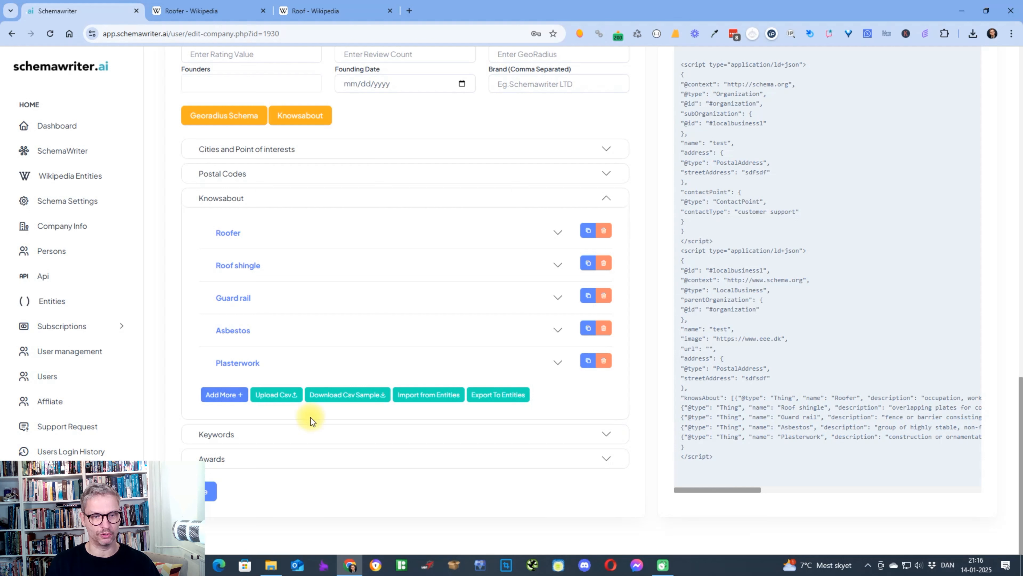
mouse_move(977, 554)
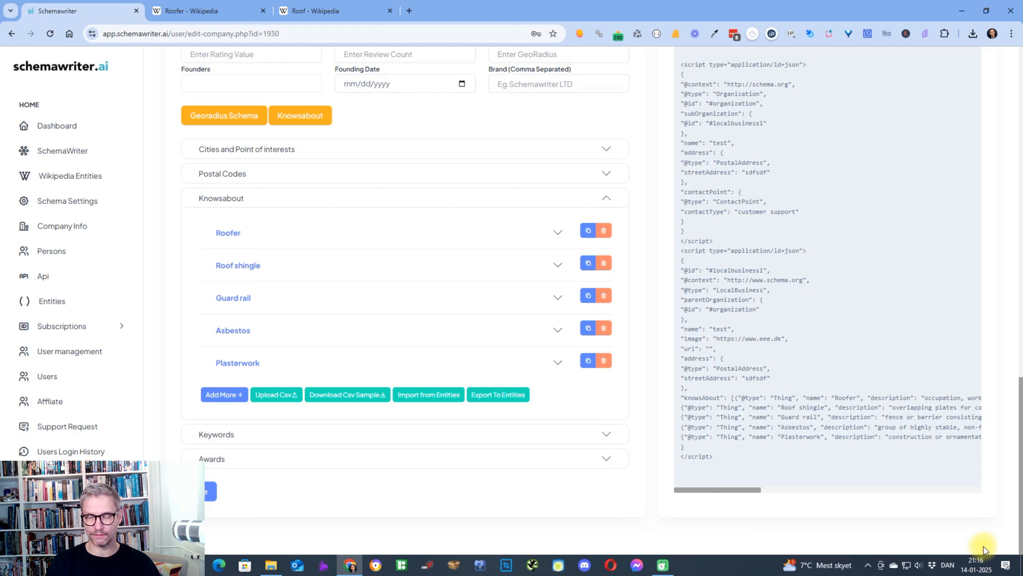